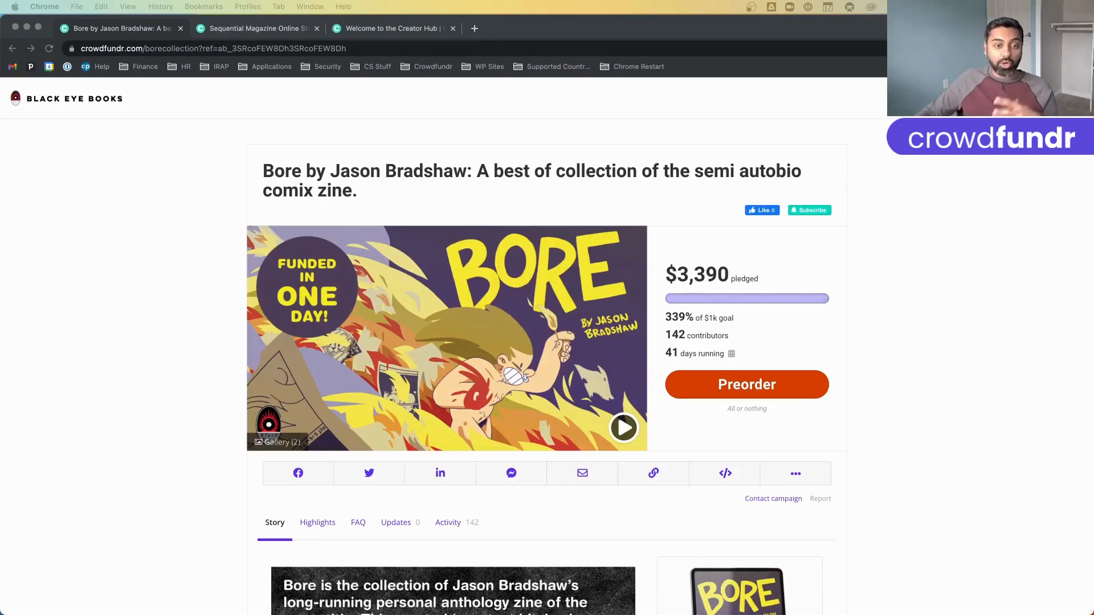
View the Bore campaign's share link with its QR code and its Facebook post window, closing each one.
{"action": "left_click", "coordinate": [306, 501]}
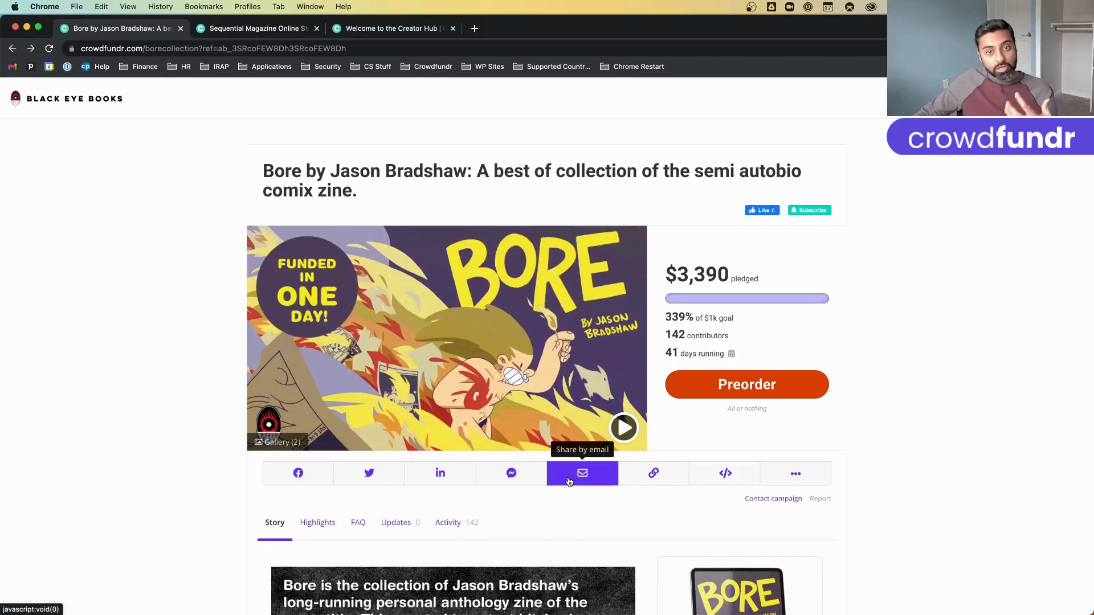
{"action": "left_click", "coordinate": [669, 483]}
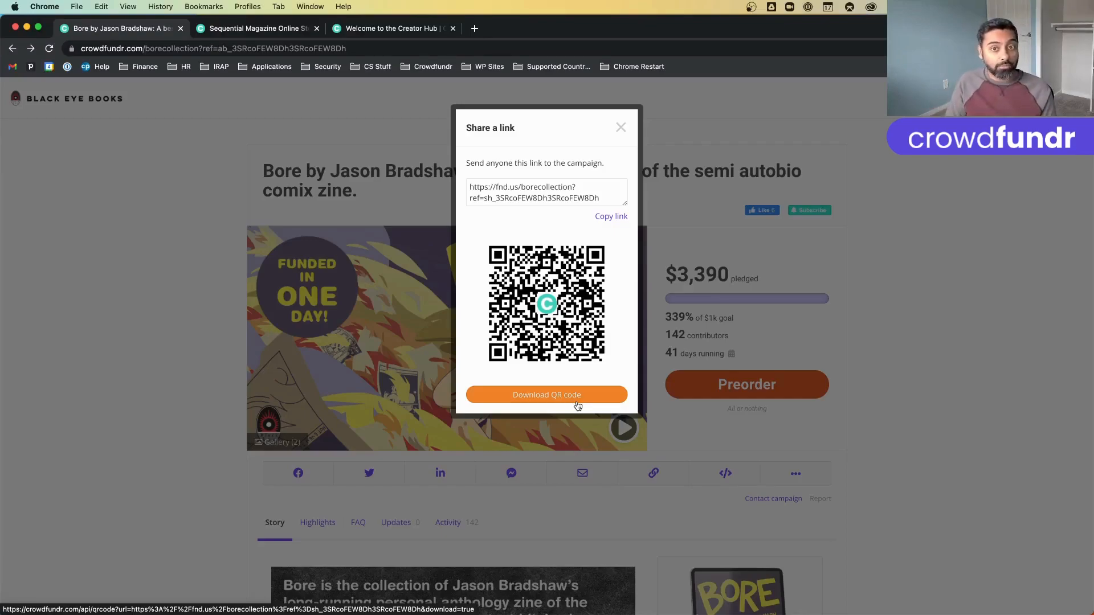
{"action": "left_click", "coordinate": [619, 126]}
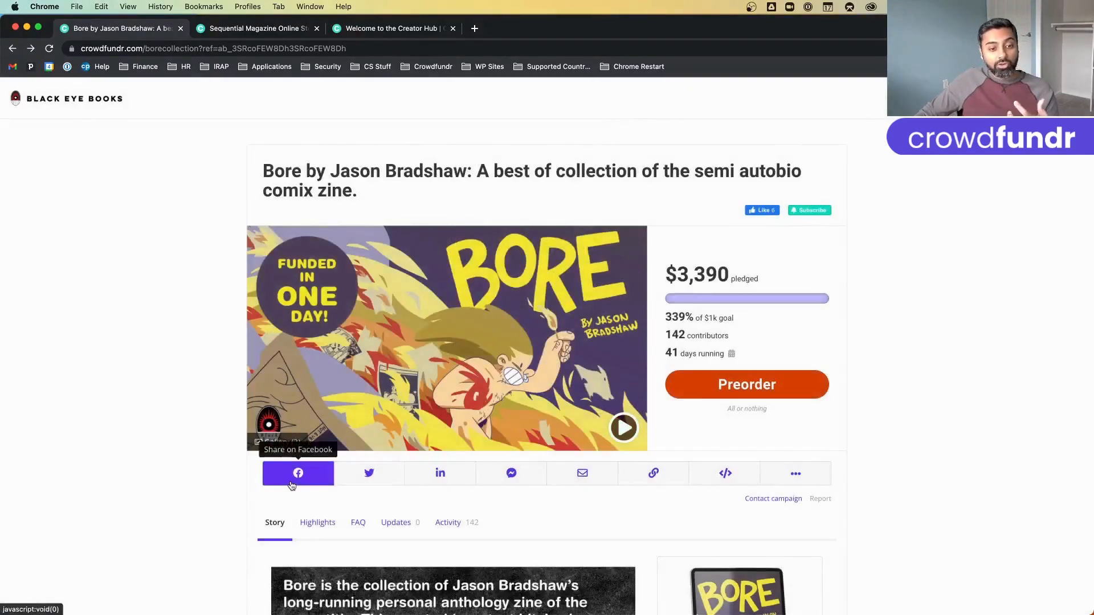
{"action": "left_click", "coordinate": [291, 483]}
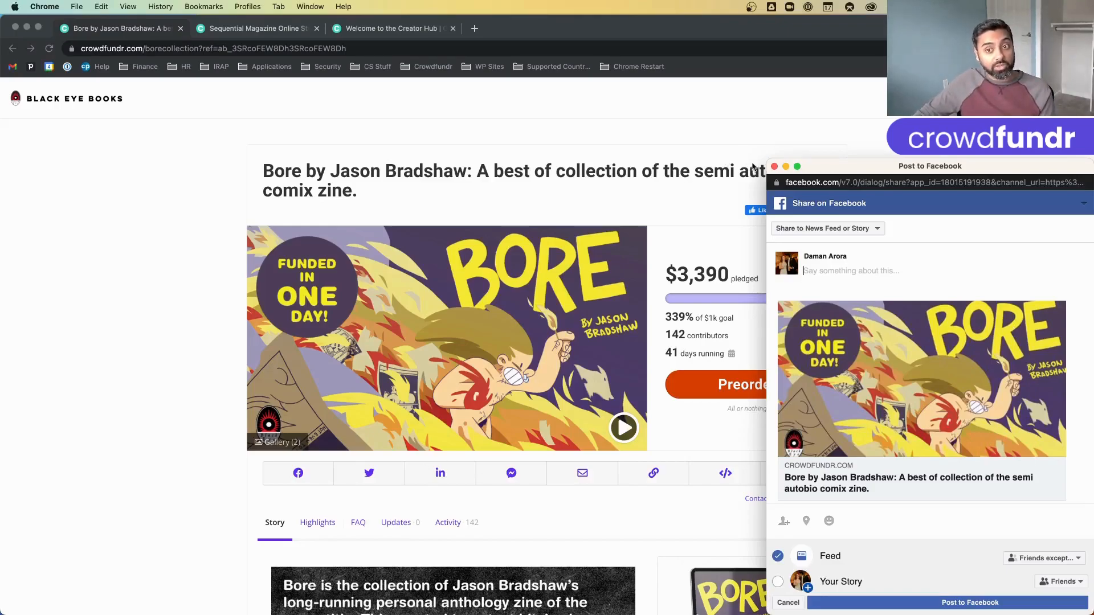
{"action": "left_click", "coordinate": [774, 167]}
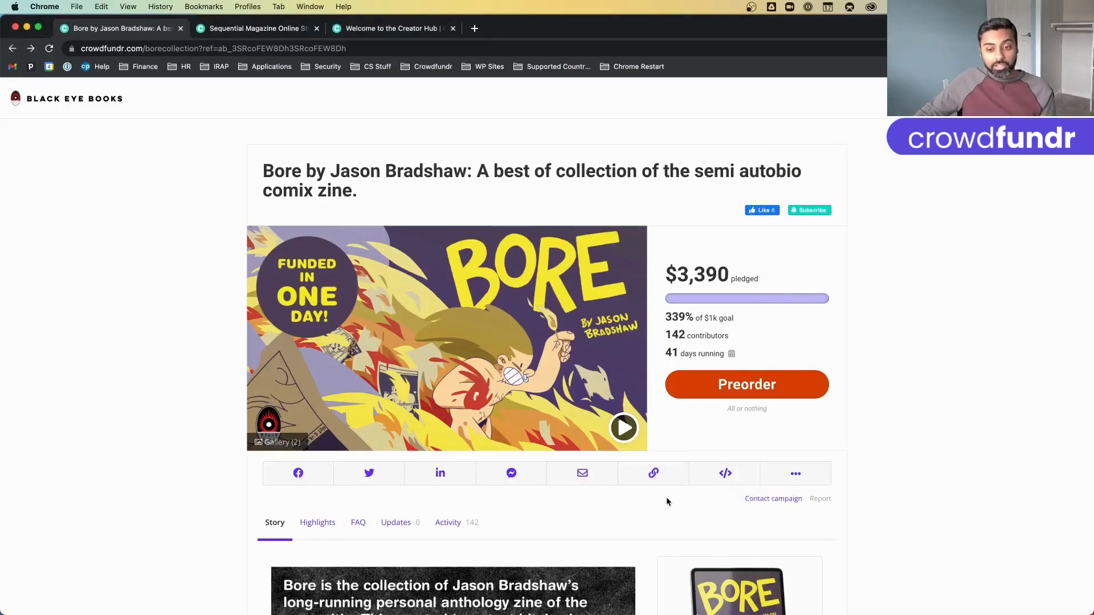
Generate the embed code for a Tall badge widget of the campaign, return to the widget settings and close the embed dialog.
{"action": "left_click", "coordinate": [725, 482]}
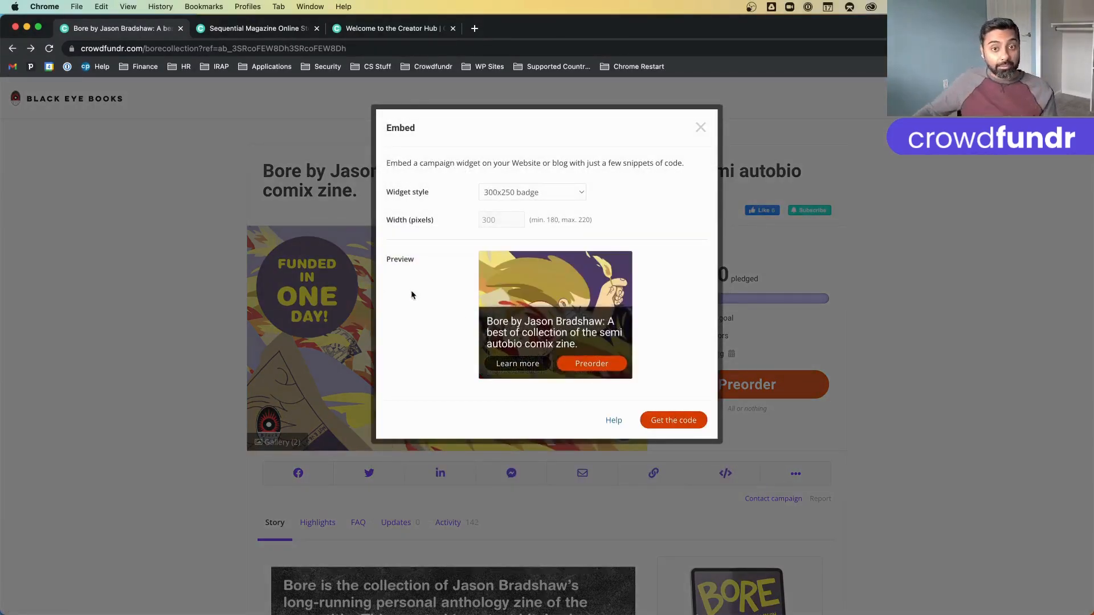
{"action": "left_click", "coordinate": [580, 196]}
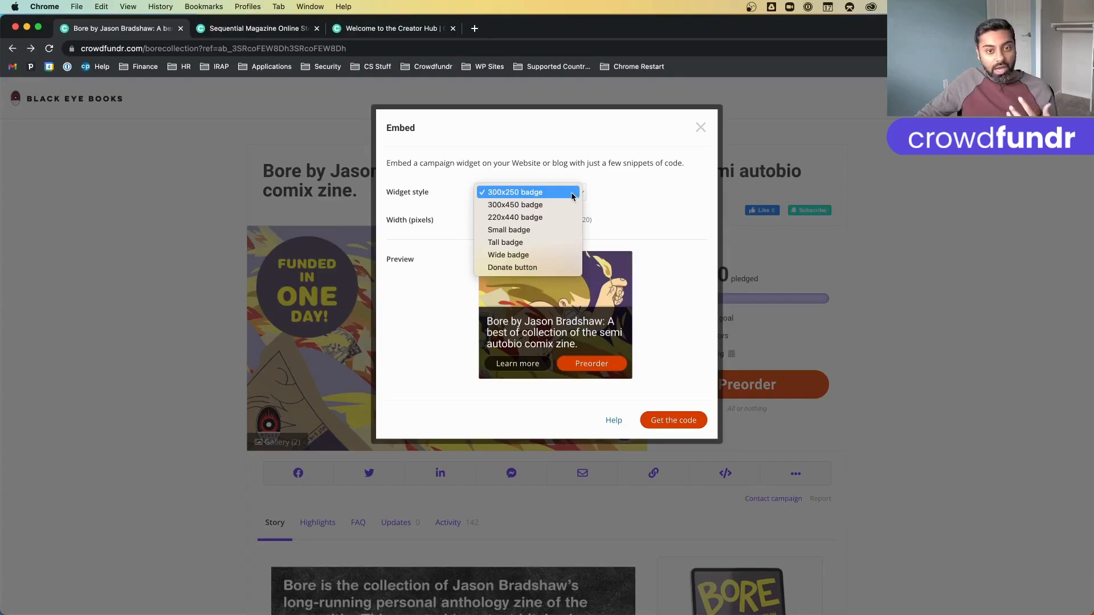
{"action": "left_click", "coordinate": [551, 244]}
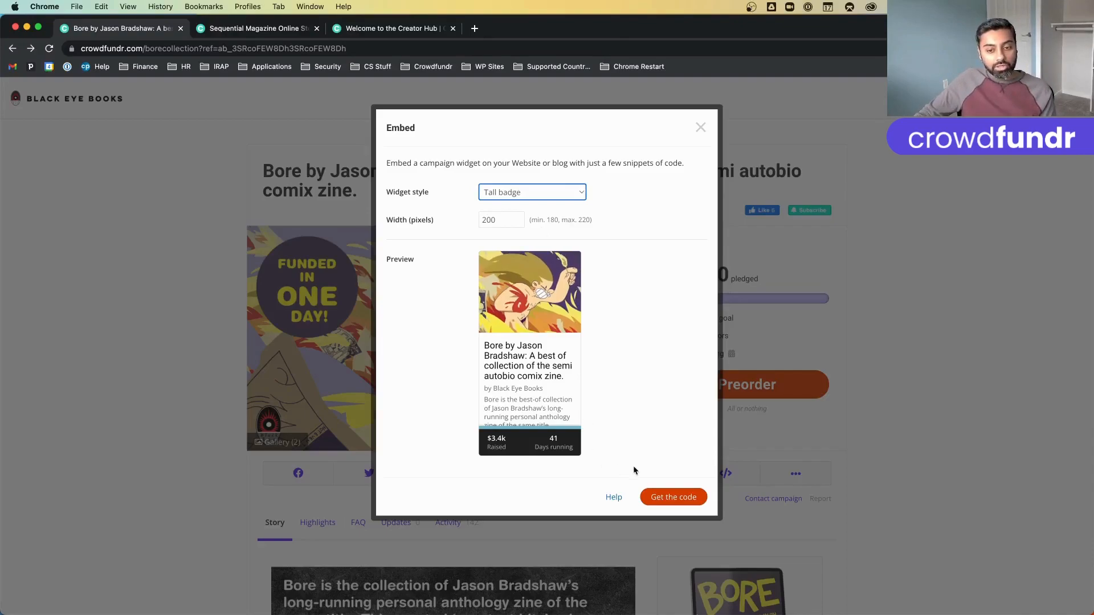
{"action": "left_click", "coordinate": [660, 502]}
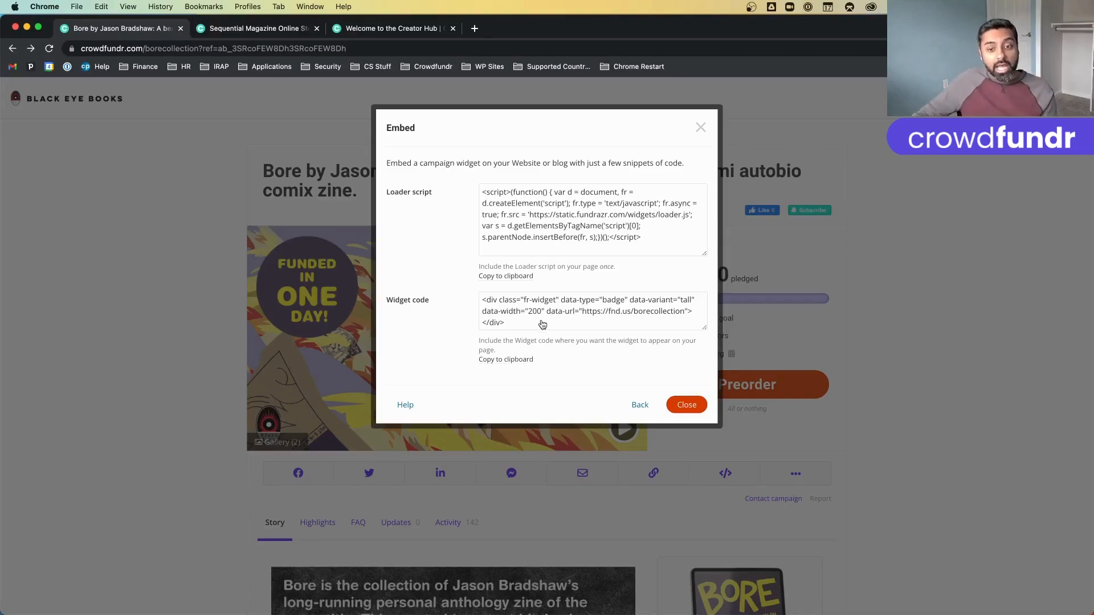
{"action": "left_click", "coordinate": [649, 407]}
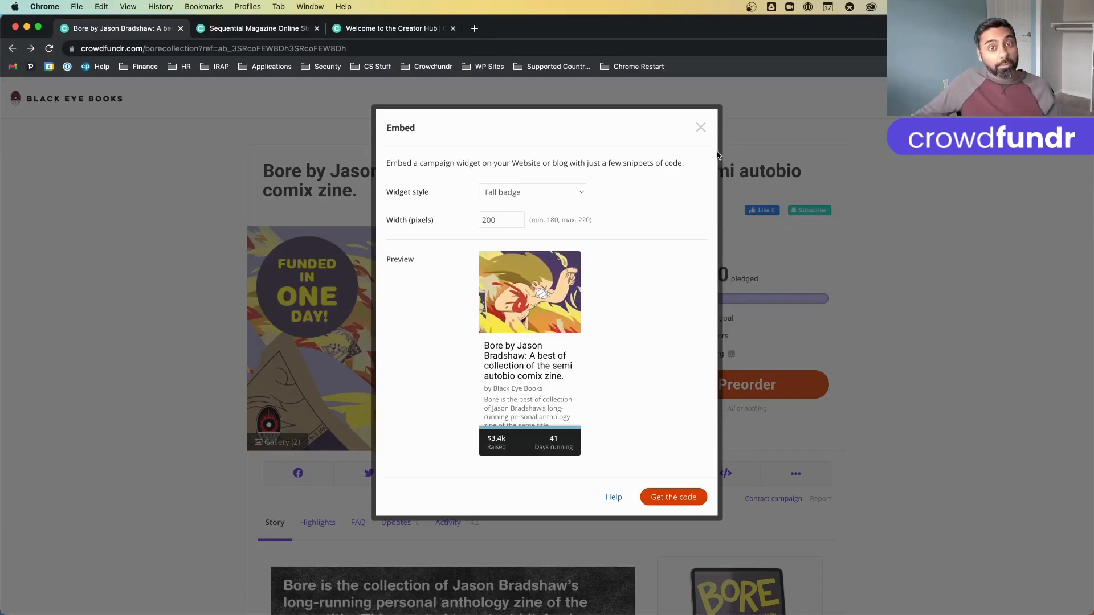
{"action": "left_click", "coordinate": [700, 128]}
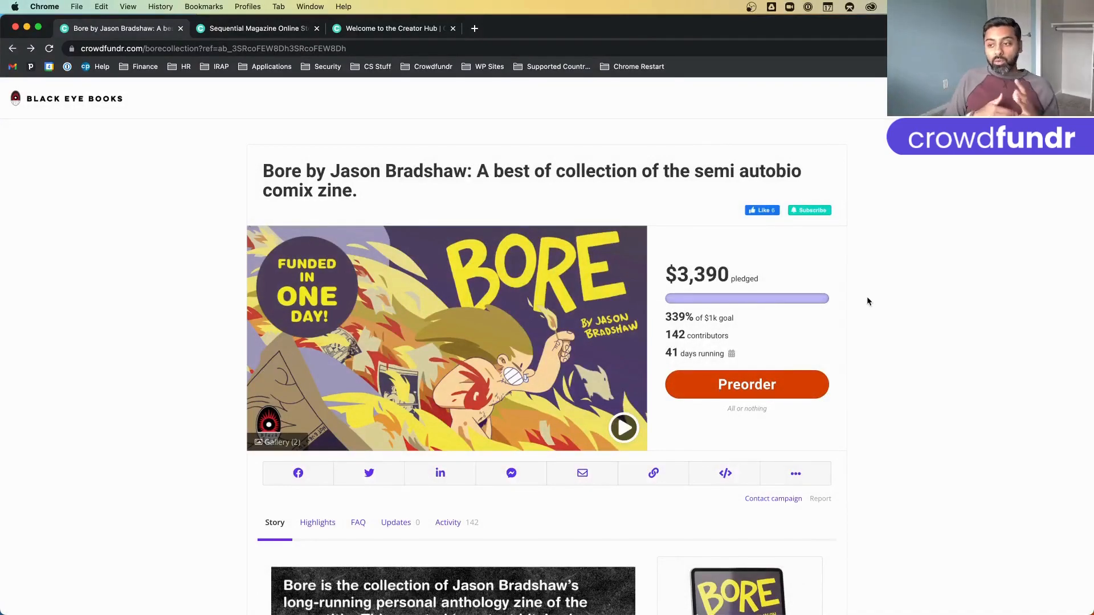
Check the campaign's FAQ section and return to its Story section.
{"action": "scroll", "coordinate": [868, 301], "scroll_direction": "down", "scroll_amount": 4}
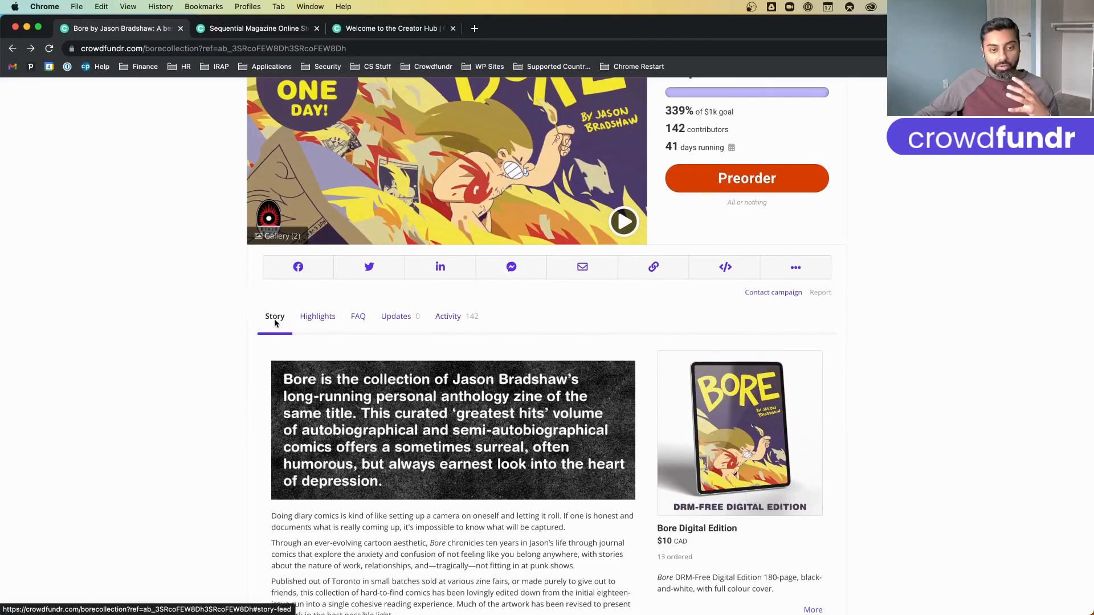
{"action": "left_click", "coordinate": [366, 325]}
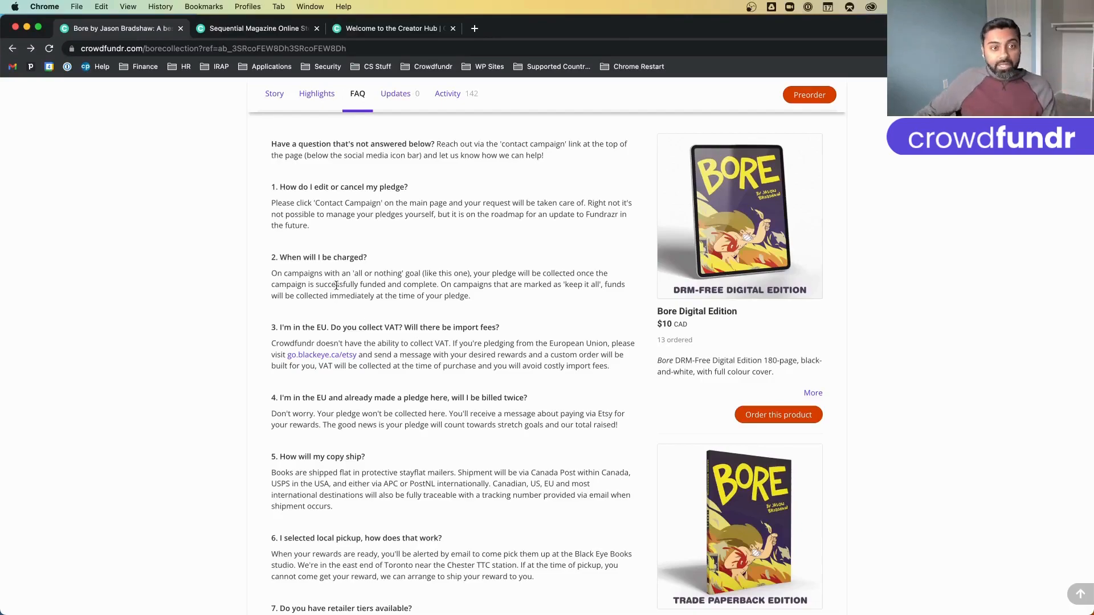
{"action": "left_click", "coordinate": [274, 96]}
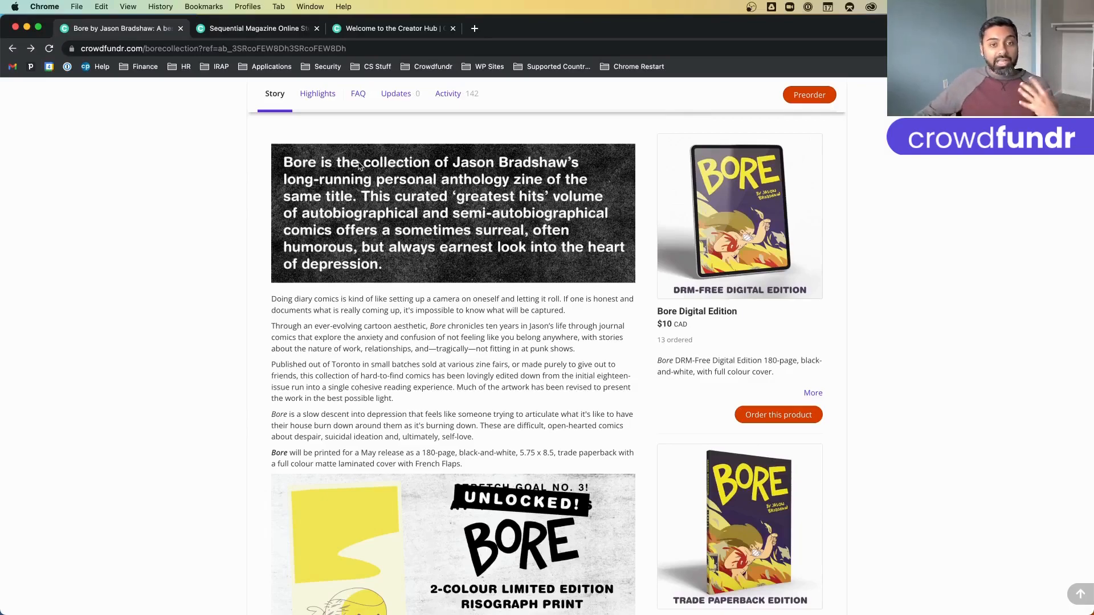
Examine the campaign story's description, stretch goal graphics and product tiers, comparing them with the campaign header.
{"action": "scroll", "coordinate": [391, 350], "scroll_direction": "down", "scroll_amount": 1}
{"action": "scroll", "coordinate": [391, 350], "scroll_direction": "down", "scroll_amount": 10}
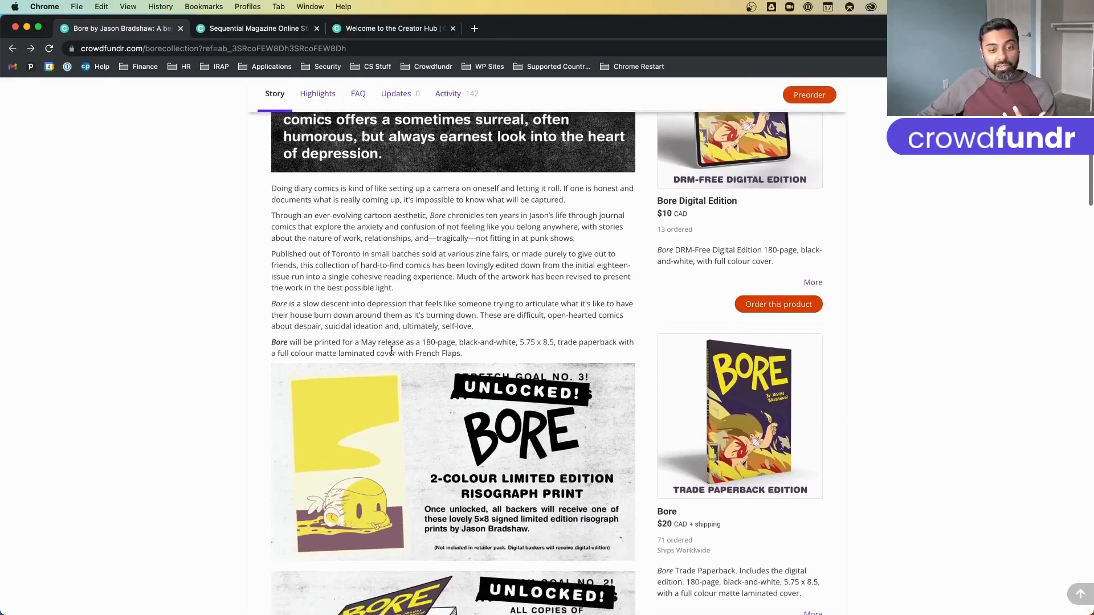
{"action": "scroll", "coordinate": [391, 354], "scroll_direction": "down", "scroll_amount": 1}
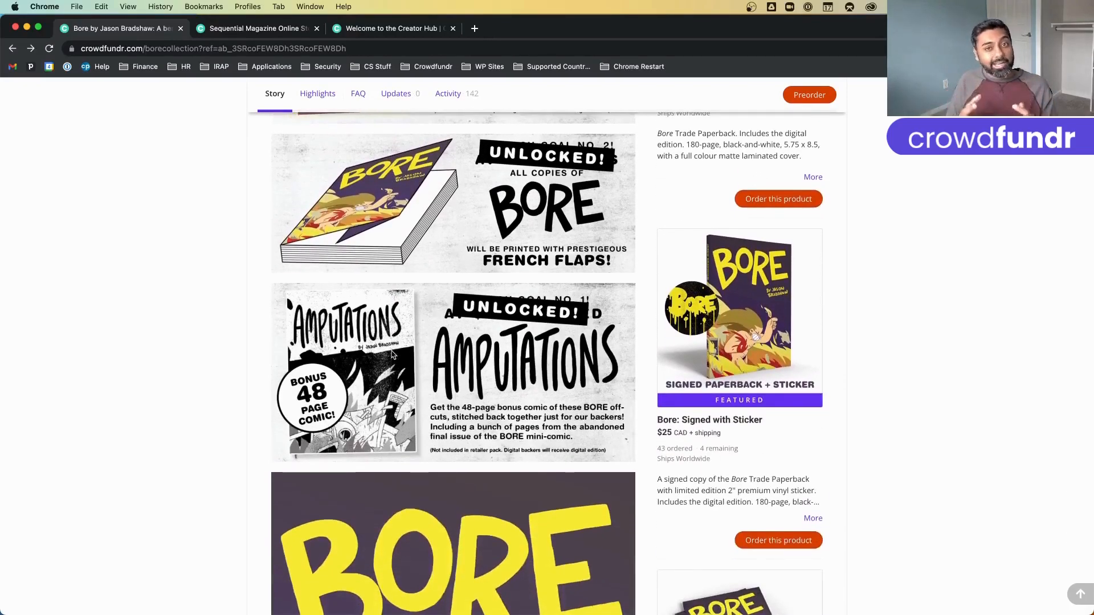
{"action": "scroll", "coordinate": [391, 355], "scroll_direction": "up", "scroll_amount": 10}
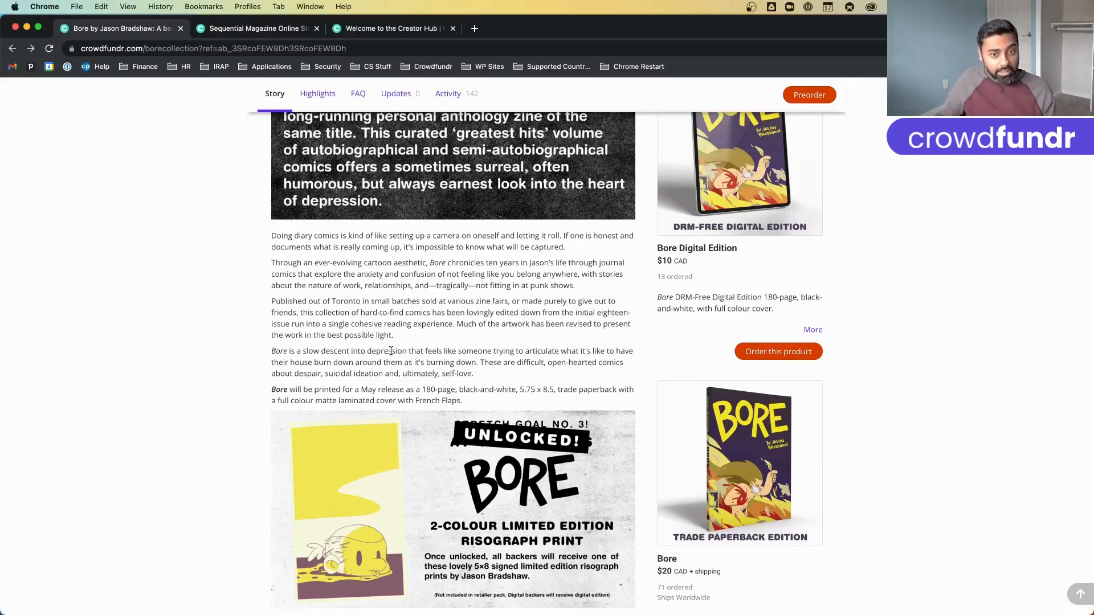
{"action": "scroll", "coordinate": [335, 462], "scroll_direction": "down", "scroll_amount": 10}
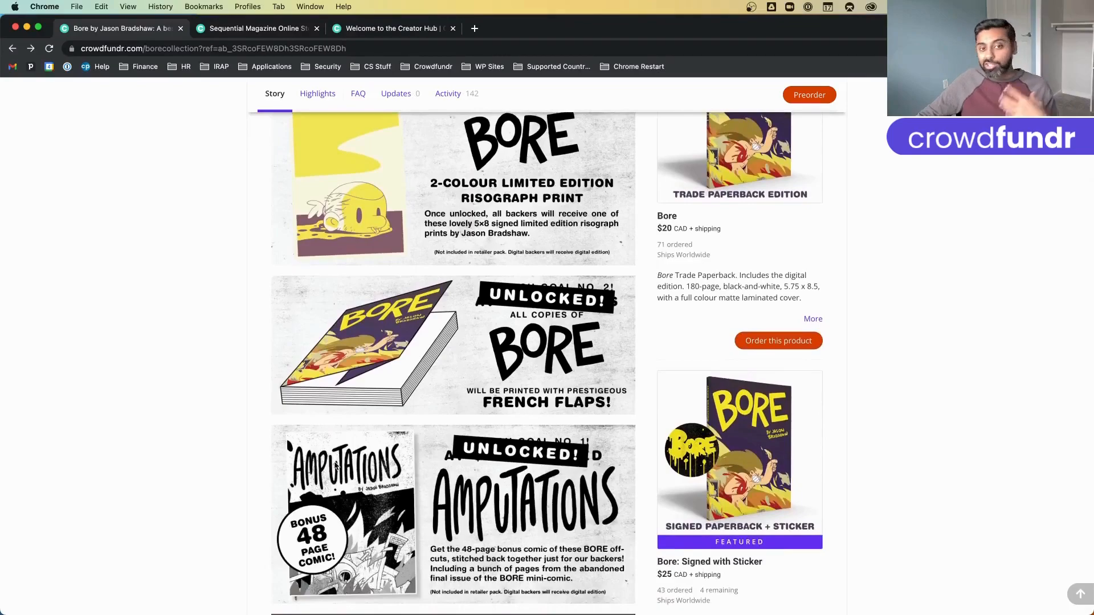
{"action": "scroll", "coordinate": [336, 465], "scroll_direction": "up", "scroll_amount": 8}
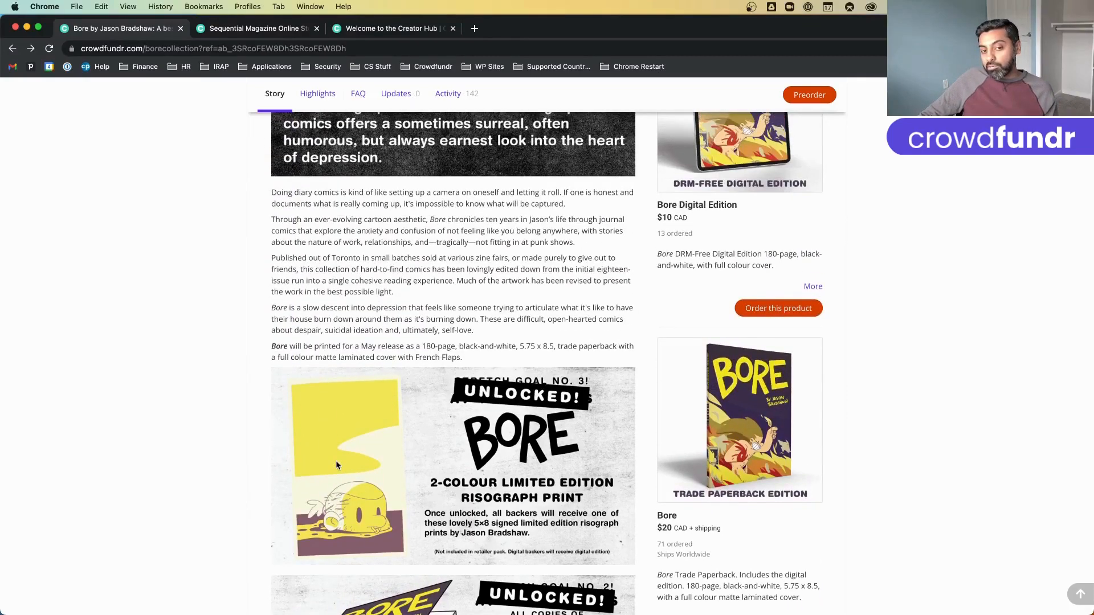
{"action": "scroll", "coordinate": [337, 463], "scroll_direction": "down", "scroll_amount": 8}
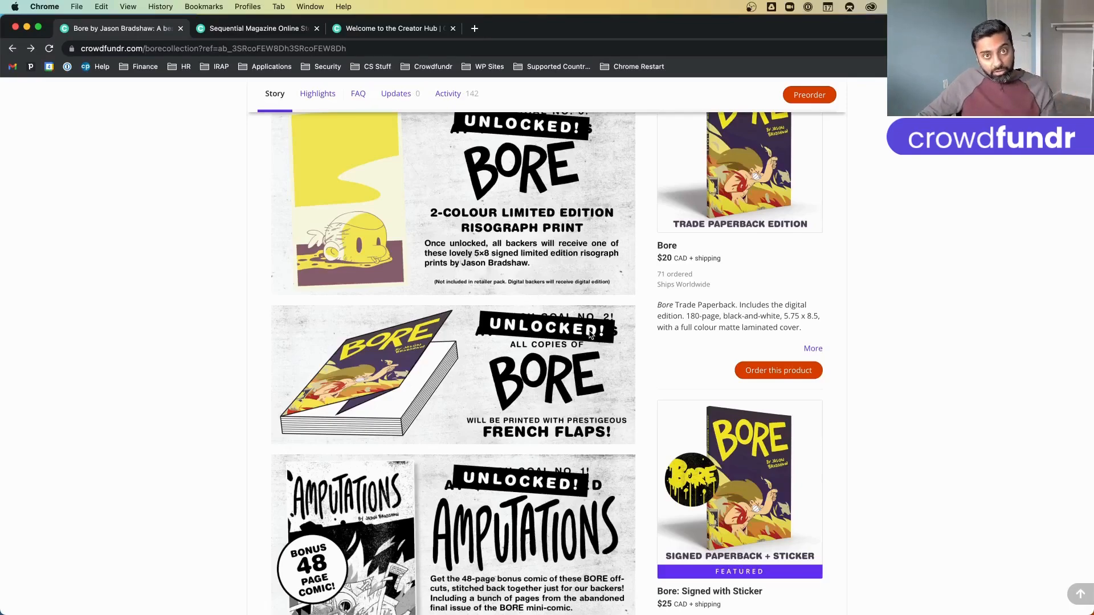
{"action": "scroll", "coordinate": [590, 336], "scroll_direction": "down", "scroll_amount": 5}
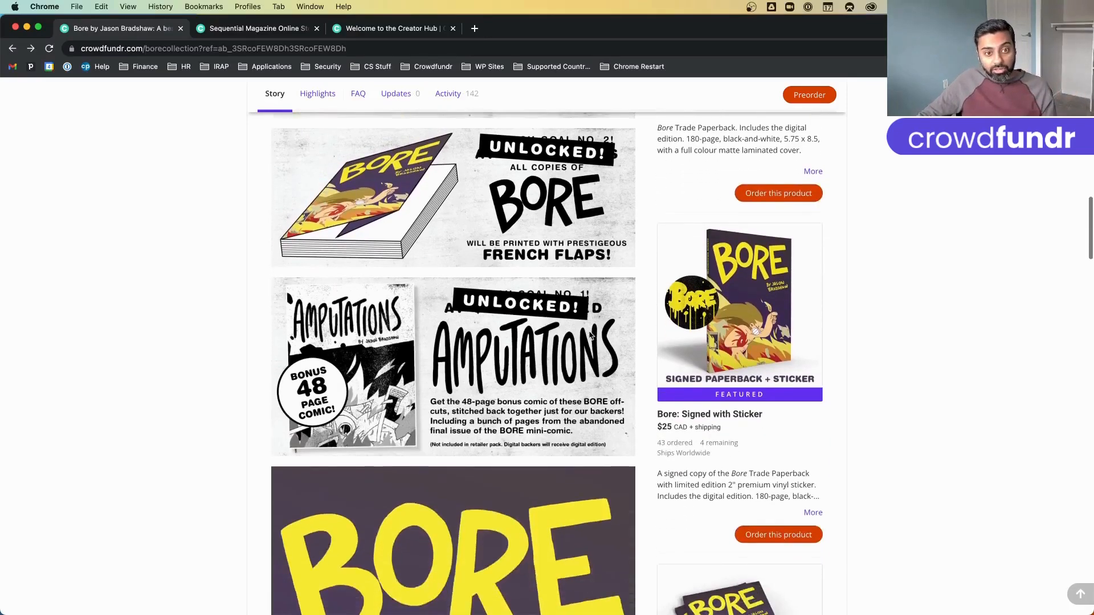
{"action": "scroll", "coordinate": [590, 336], "scroll_direction": "down", "scroll_amount": 2}
{"action": "scroll", "coordinate": [591, 335], "scroll_direction": "down", "scroll_amount": 2}
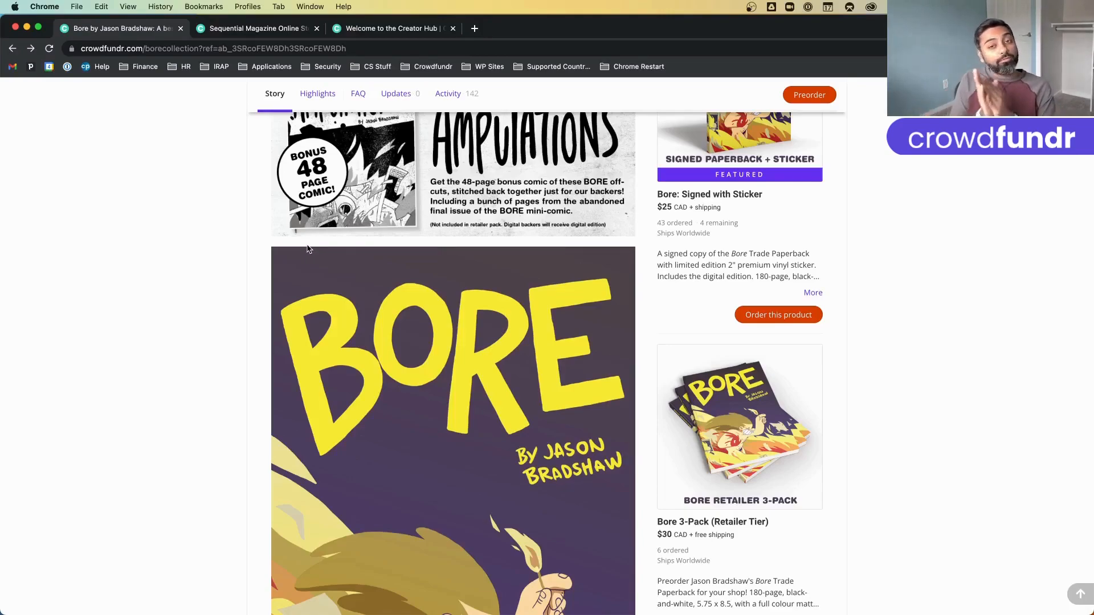
{"action": "scroll", "coordinate": [308, 249], "scroll_direction": "up", "scroll_amount": 15}
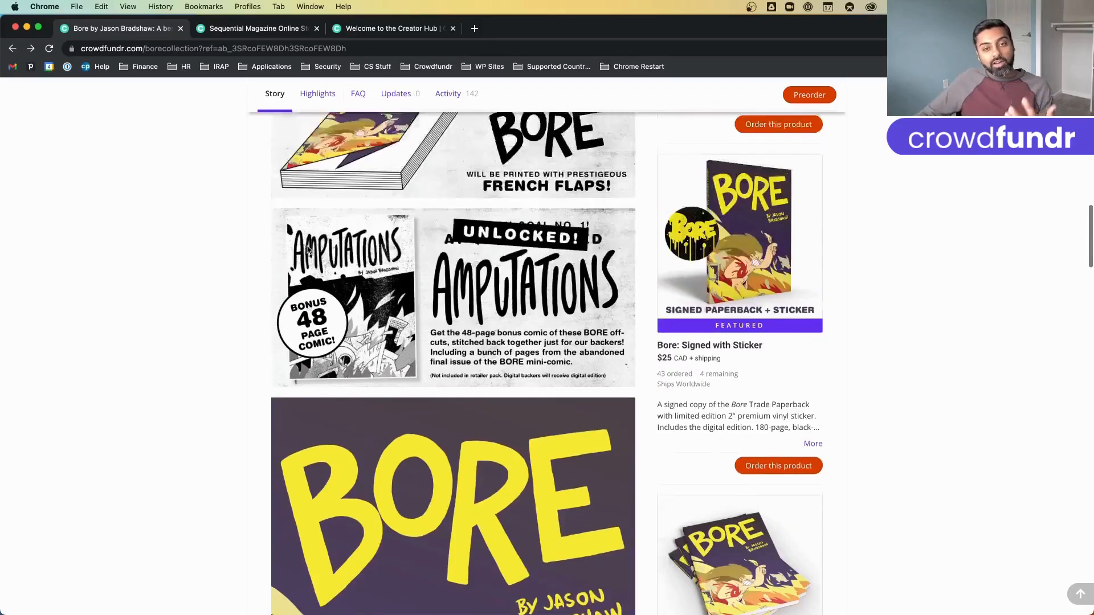
{"action": "scroll", "coordinate": [307, 249], "scroll_direction": "up", "scroll_amount": 3}
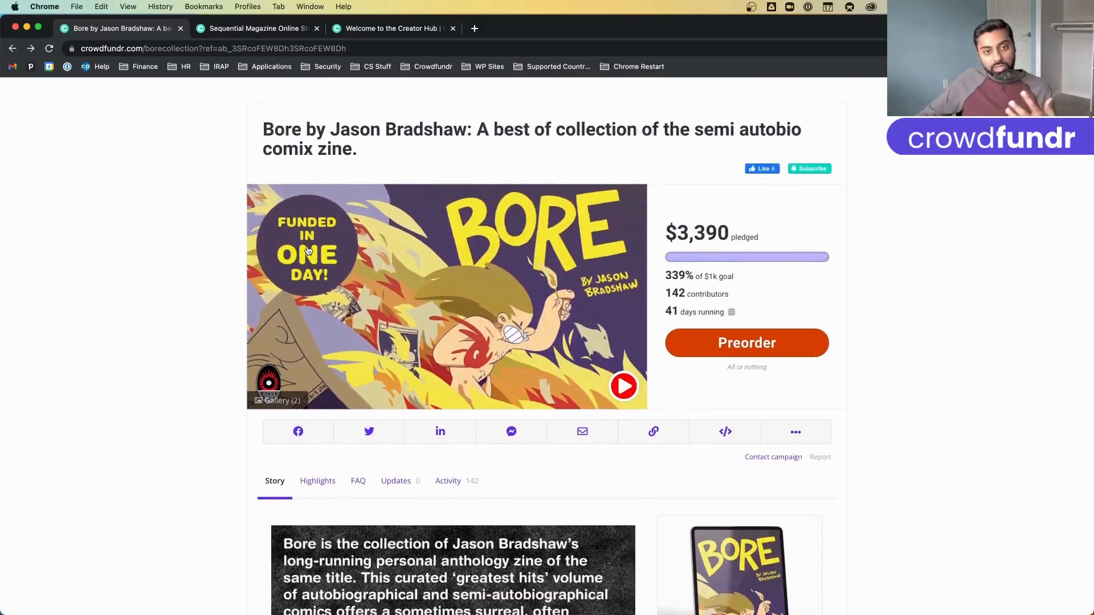
{"action": "scroll", "coordinate": [307, 250], "scroll_direction": "down", "scroll_amount": 6}
{"action": "scroll", "coordinate": [307, 249], "scroll_direction": "down", "scroll_amount": 5}
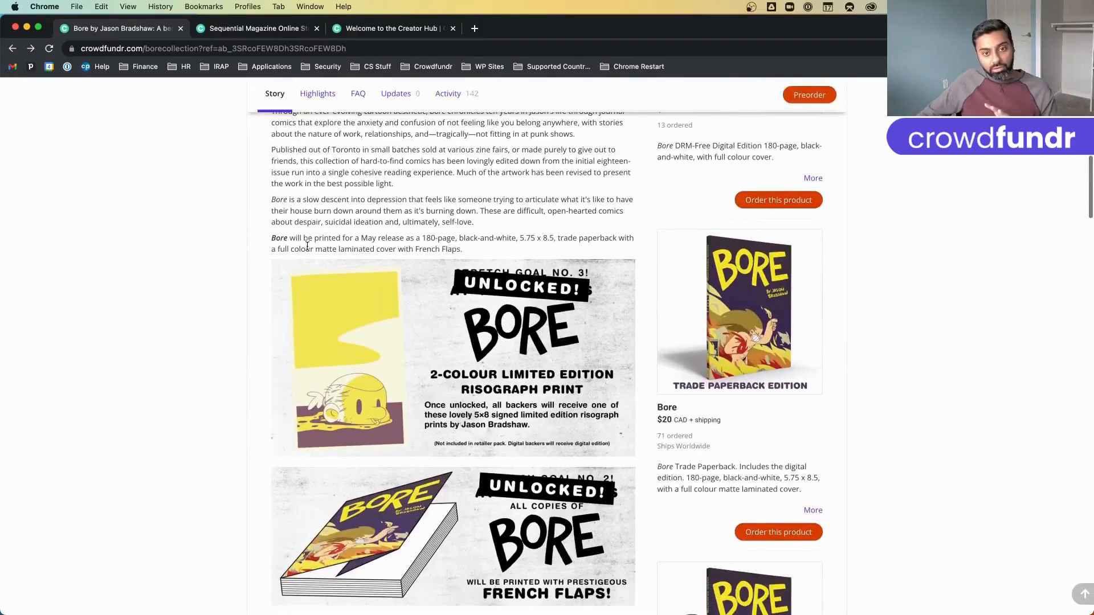
Switch to the Sequential Magazine Online Store and order the Bundle of 3 Issues Your Choice! with a quantity of 2.
{"action": "left_click", "coordinate": [265, 29]}
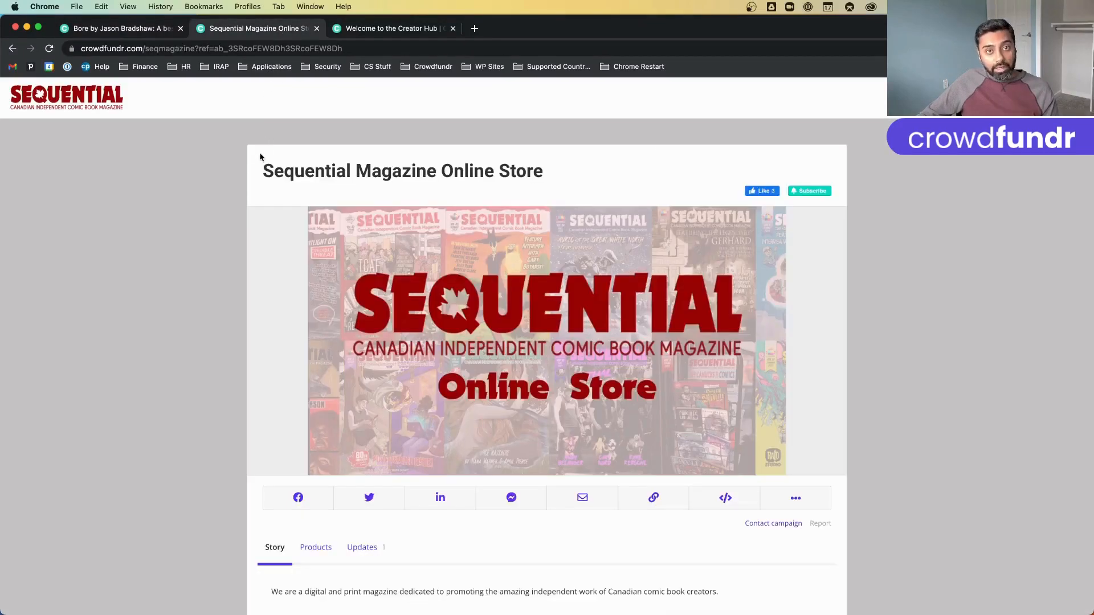
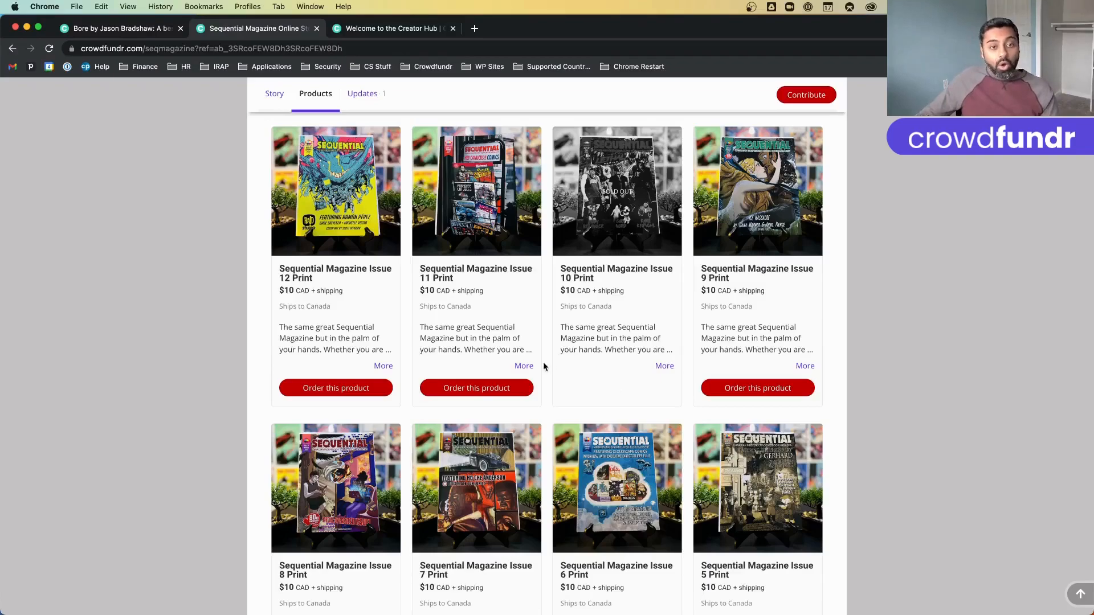
{"action": "scroll", "coordinate": [543, 363], "scroll_direction": "up", "scroll_amount": 5}
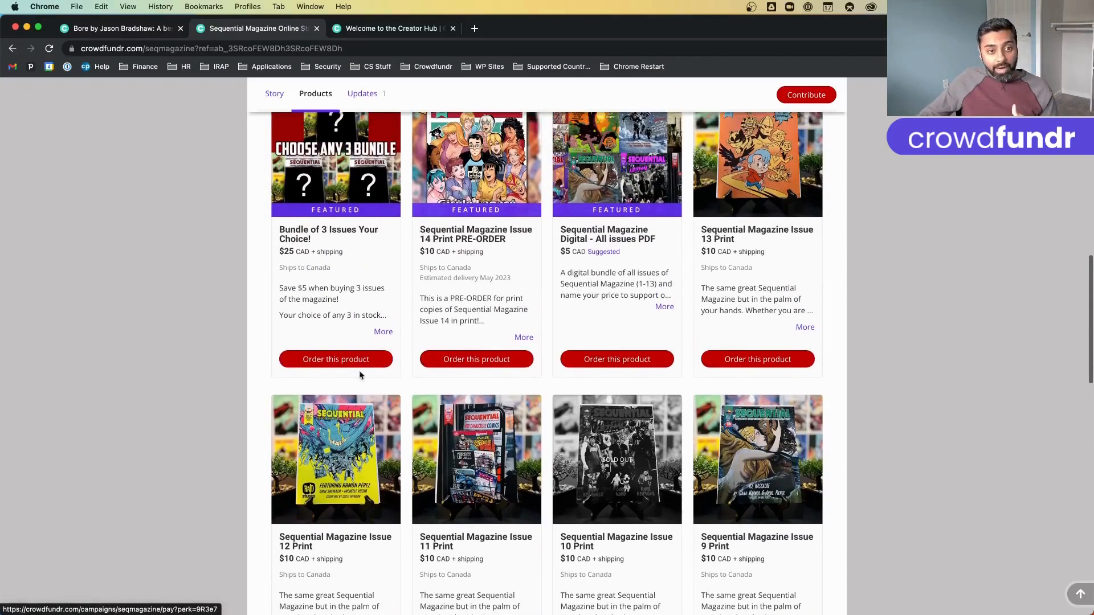
{"action": "left_click", "coordinate": [337, 364]}
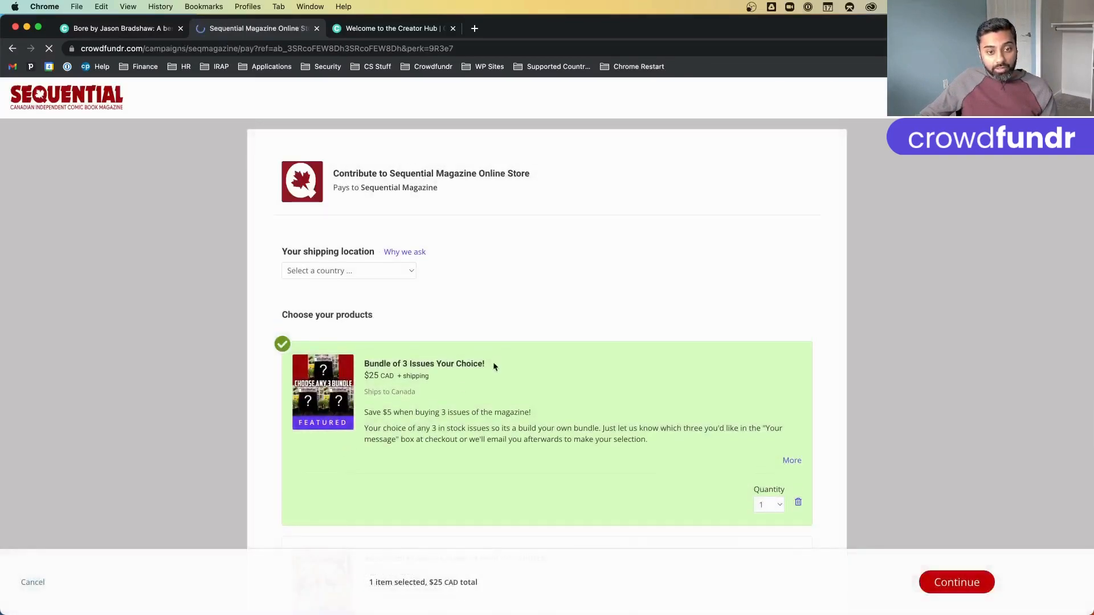
{"action": "scroll", "coordinate": [495, 367], "scroll_direction": "down", "scroll_amount": 2}
{"action": "left_click", "coordinate": [769, 414]}
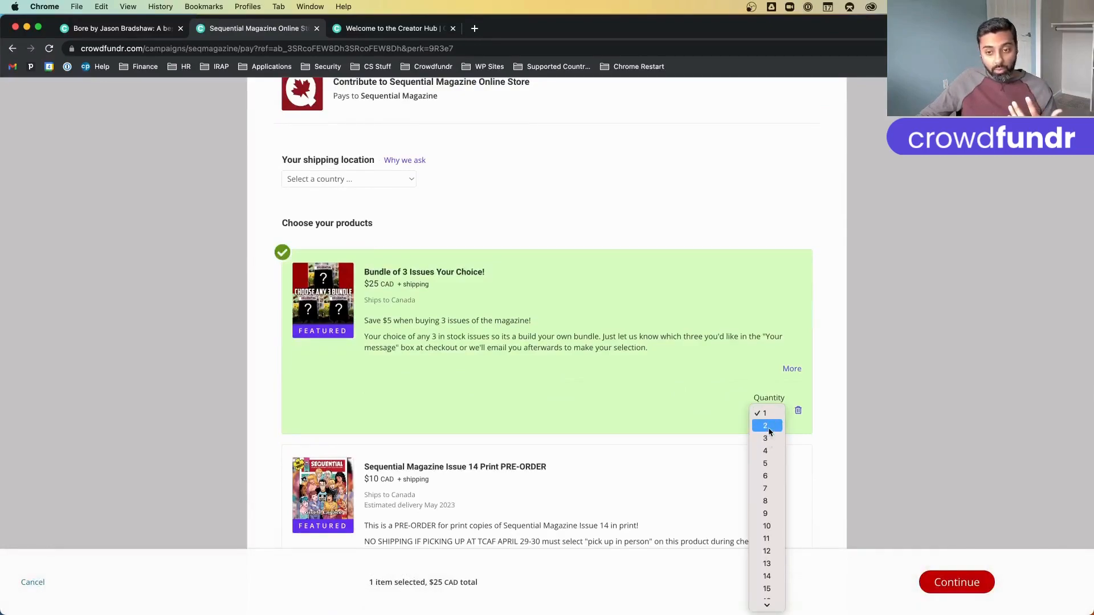
{"action": "left_click", "coordinate": [767, 426]}
Add Sequential Magazine Digital - All issues PDF and Sequential Magazine Issue 12 Print to the order, and highlight the order summary.
{"action": "scroll", "coordinate": [633, 419], "scroll_direction": "down", "scroll_amount": 2}
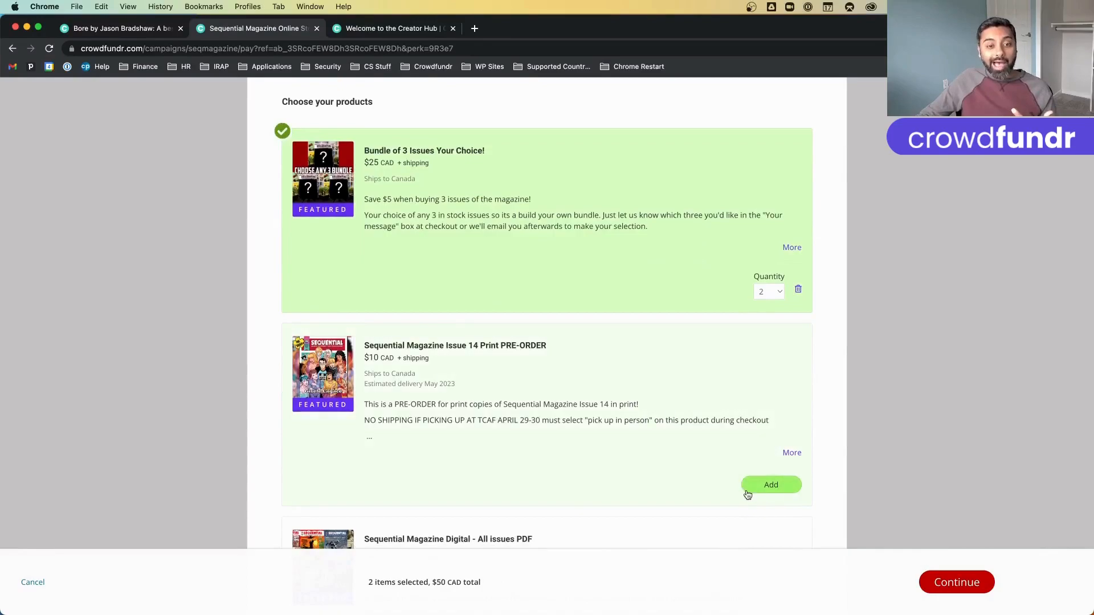
{"action": "scroll", "coordinate": [747, 494], "scroll_direction": "down", "scroll_amount": 3}
{"action": "scroll", "coordinate": [747, 494], "scroll_direction": "down", "scroll_amount": 1}
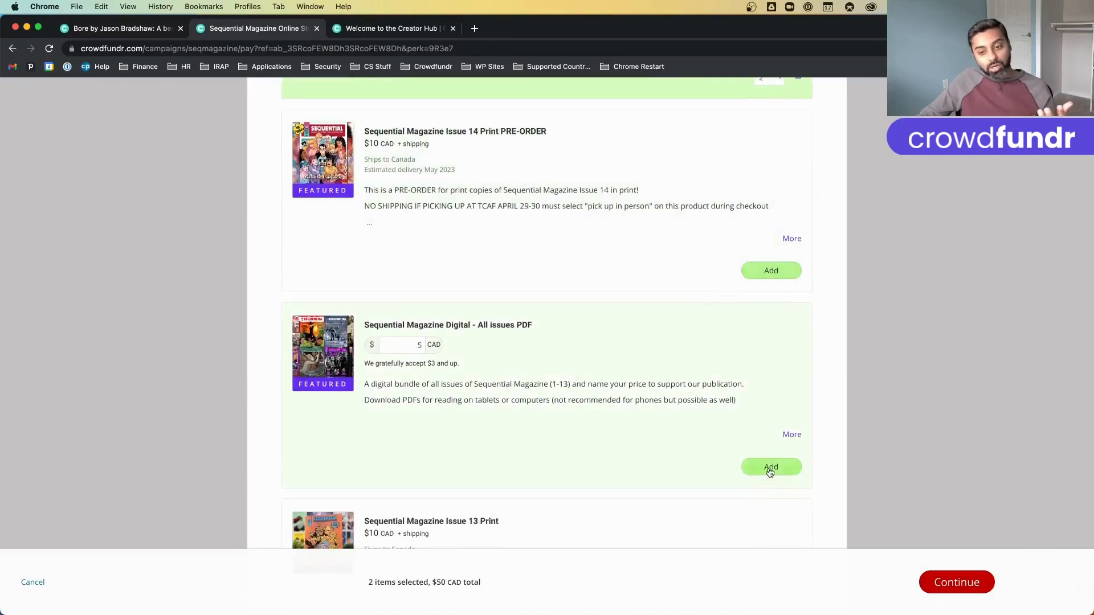
{"action": "left_click", "coordinate": [769, 466]}
{"action": "scroll", "coordinate": [522, 381], "scroll_direction": "down", "scroll_amount": 3}
{"action": "scroll", "coordinate": [522, 382], "scroll_direction": "down", "scroll_amount": 4}
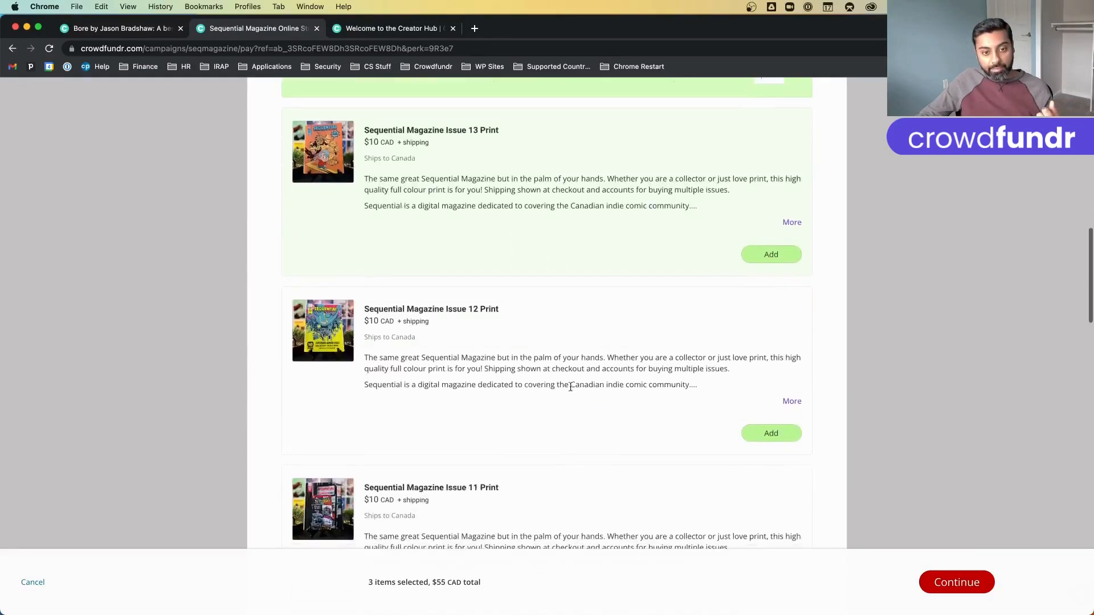
{"action": "left_click", "coordinate": [769, 426]}
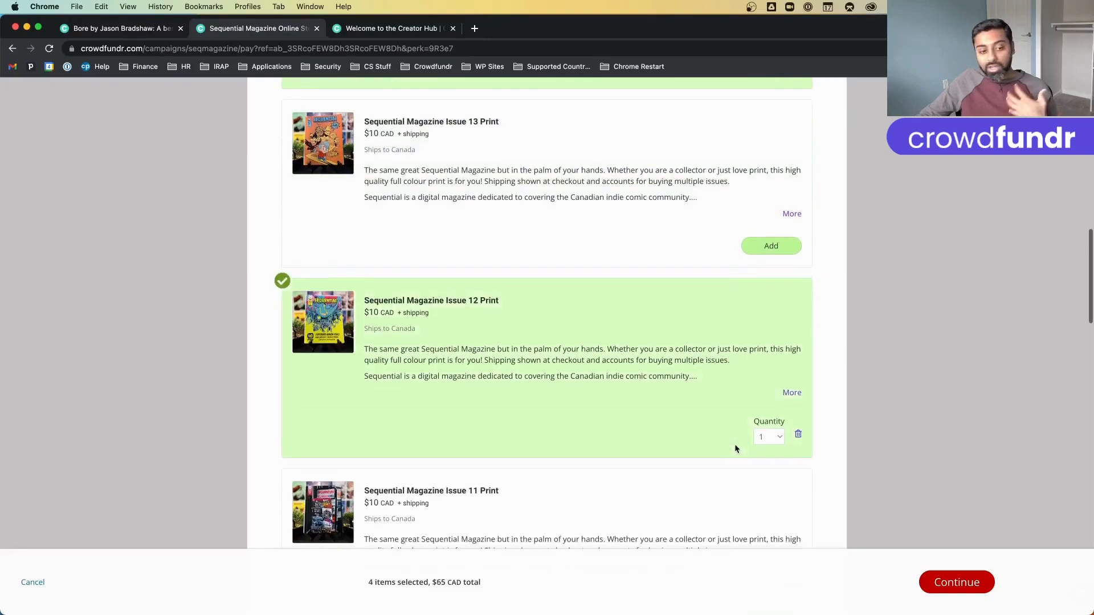
{"action": "left_click_drag", "start_coordinate": [368, 583], "coordinate": [484, 583]}
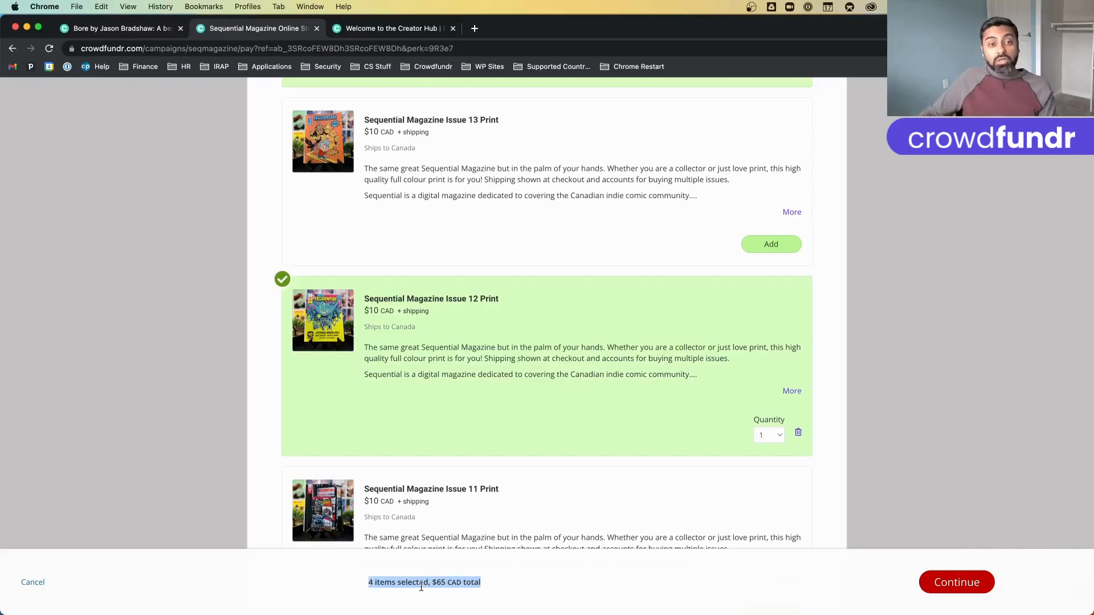
Switch to the GRATUITOUS NINJA campaign window, open the campaign for editing and review its layout choices.
{"action": "key", "text": "ctrl+Up"}
{"action": "left_click", "coordinate": [132, 180]}
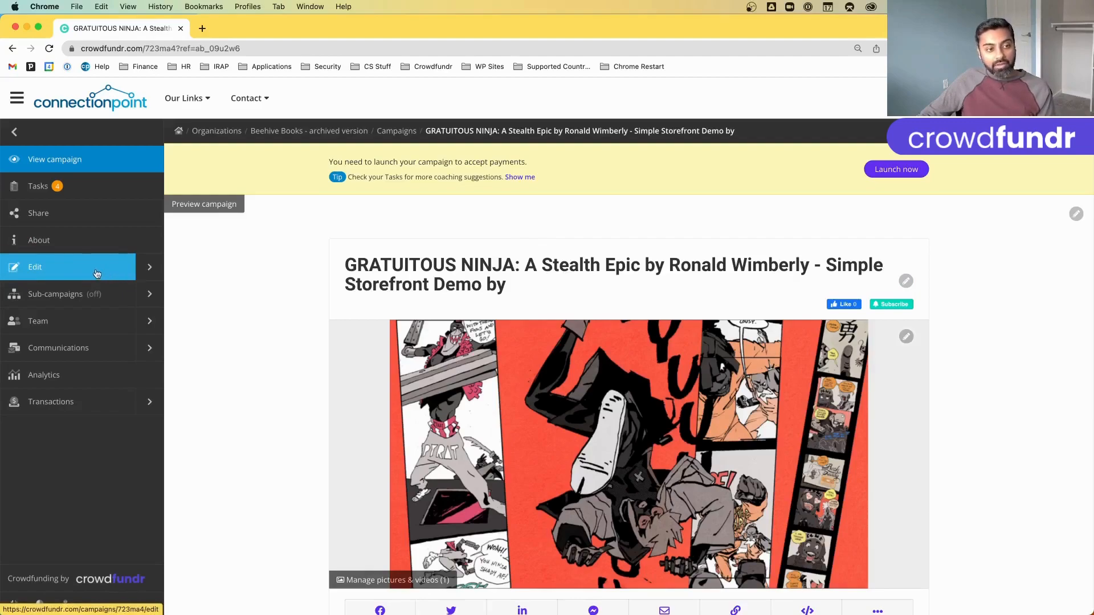
{"action": "left_click", "coordinate": [72, 275]}
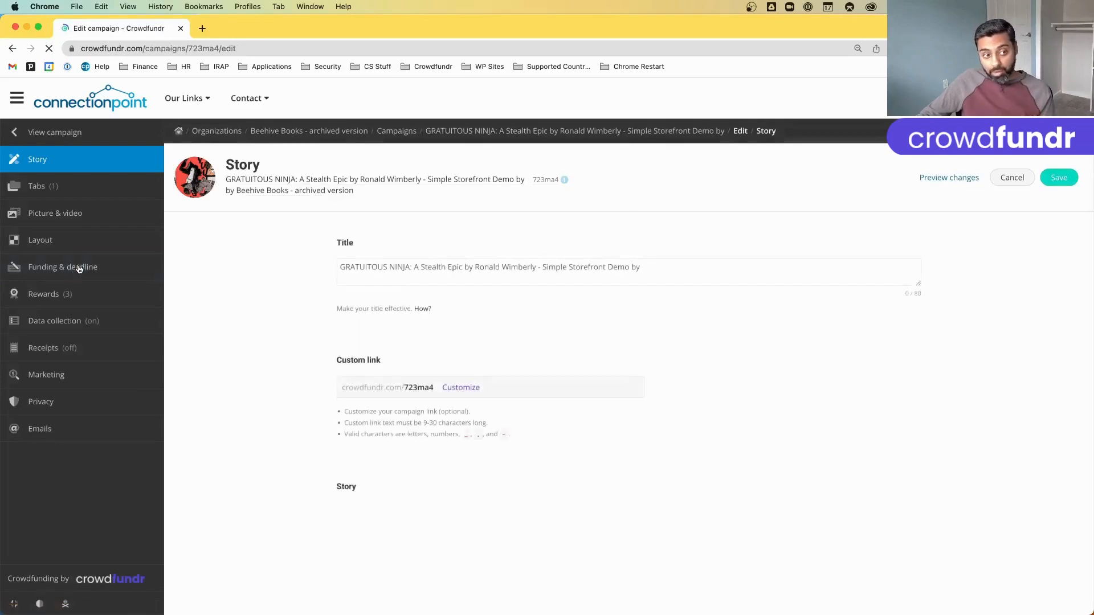
{"action": "left_click", "coordinate": [44, 247]}
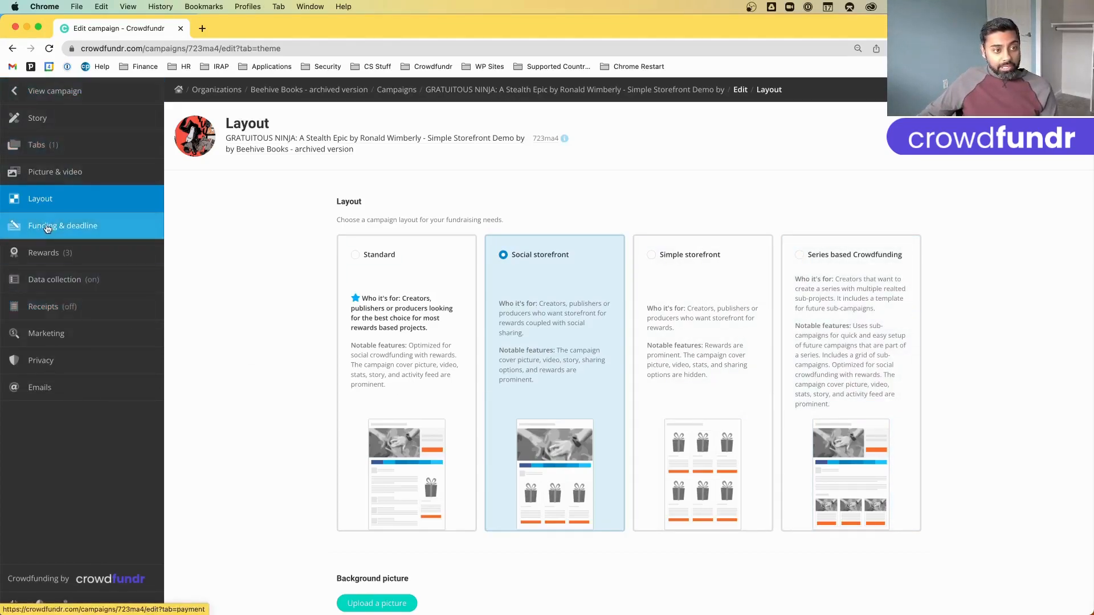
Review the campaign's funding and deadline settings, including goal, currency, deadline, funding type and funding limit.
{"action": "left_click", "coordinate": [73, 234]}
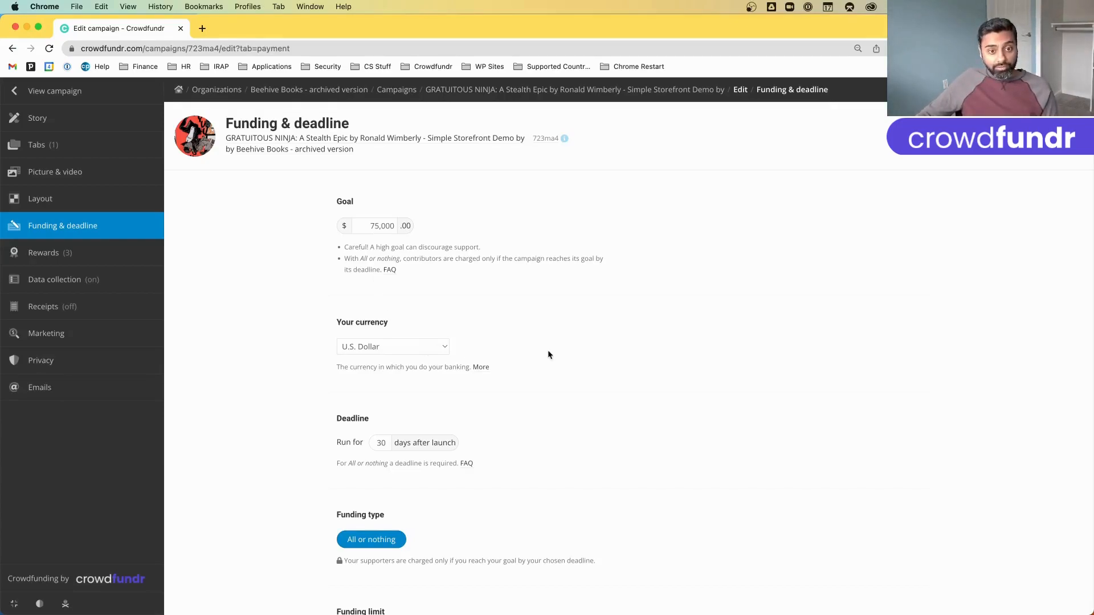
{"action": "scroll", "coordinate": [548, 350], "scroll_direction": "down", "scroll_amount": 2}
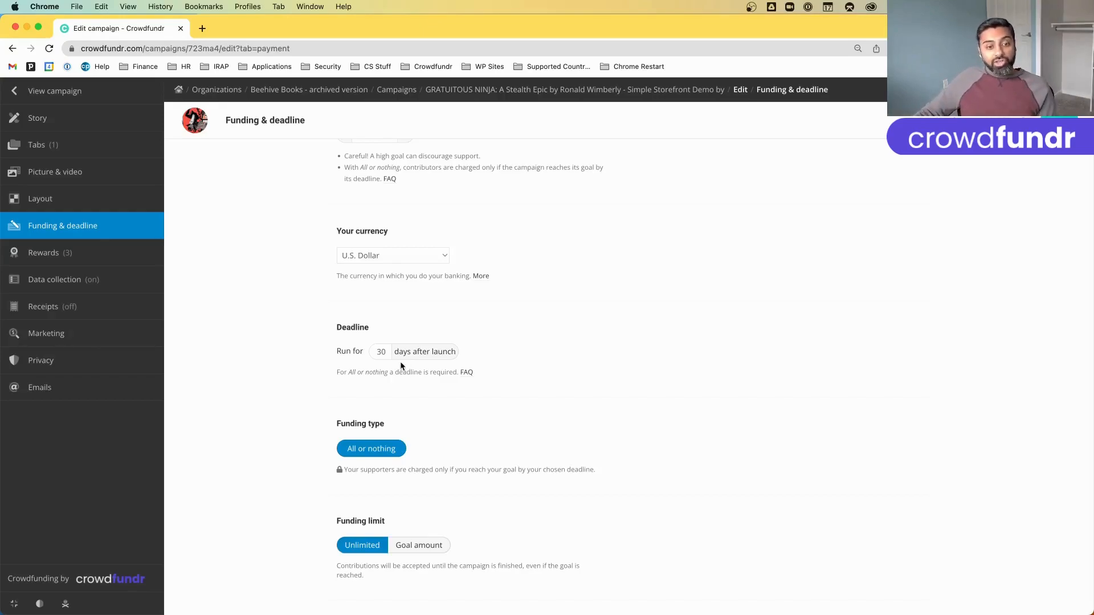
{"action": "scroll", "coordinate": [395, 421], "scroll_direction": "down", "scroll_amount": 1}
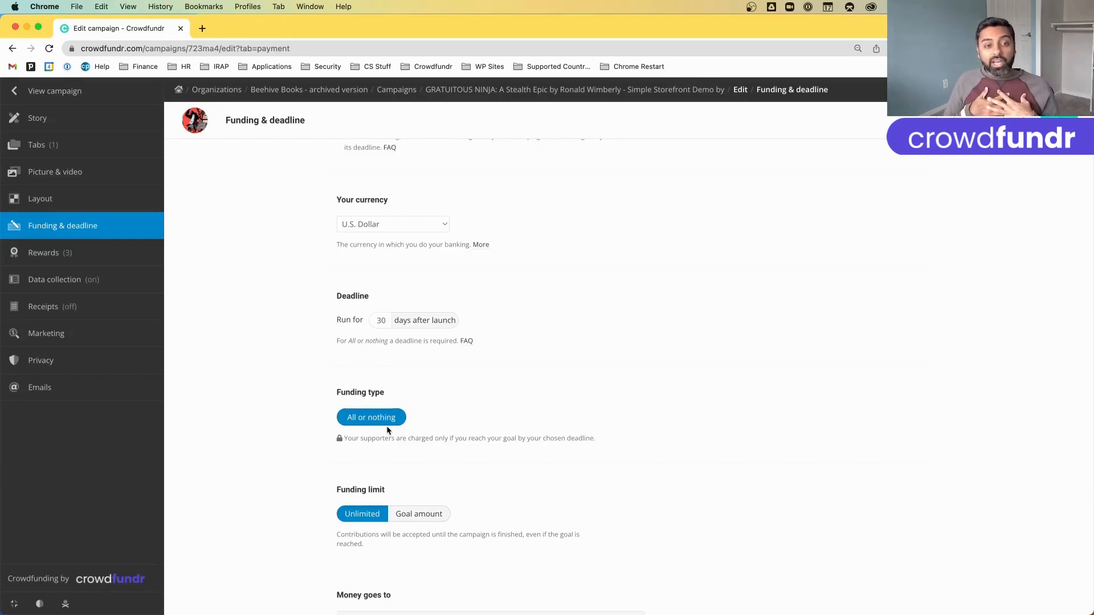
{"action": "scroll", "coordinate": [388, 431], "scroll_direction": "up", "scroll_amount": 5}
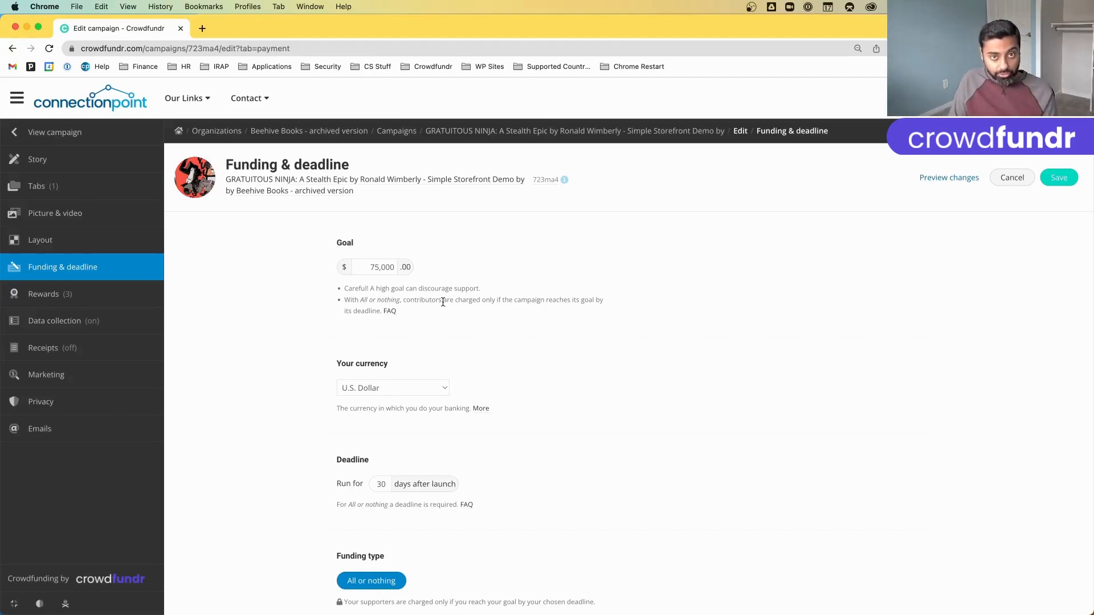
Review the campaign's rewards list and the management options offered for each reward.
{"action": "left_click", "coordinate": [79, 294]}
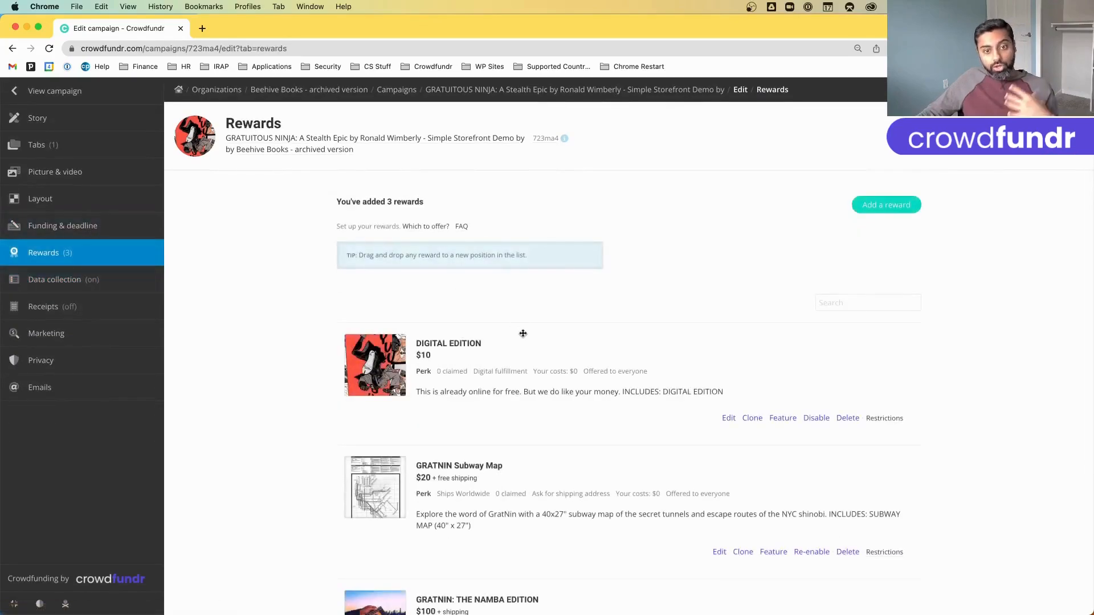
{"action": "scroll", "coordinate": [523, 334], "scroll_direction": "down", "scroll_amount": 5}
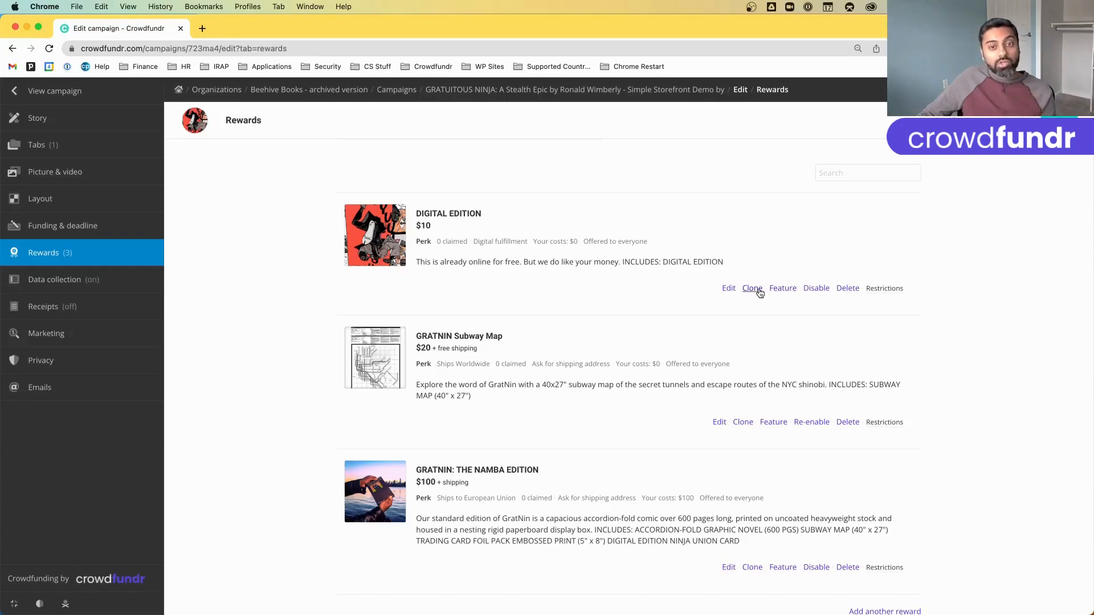
{"action": "scroll", "coordinate": [760, 293], "scroll_direction": "down", "scroll_amount": 1}
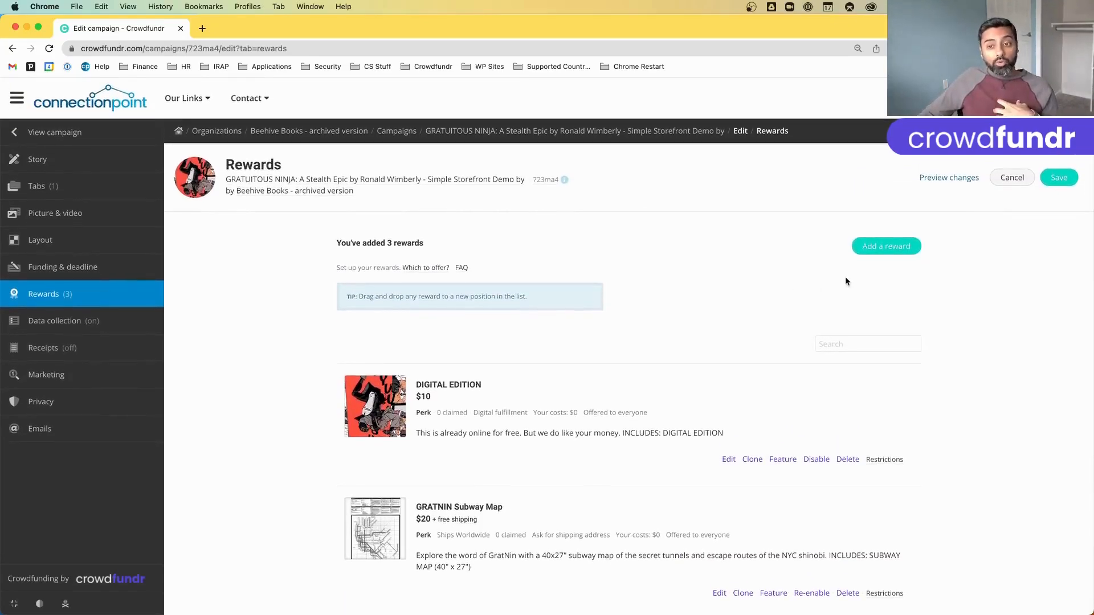
Start a new reward and review its basic fields, including the available reward types, pricing and description.
{"action": "left_click", "coordinate": [880, 248]}
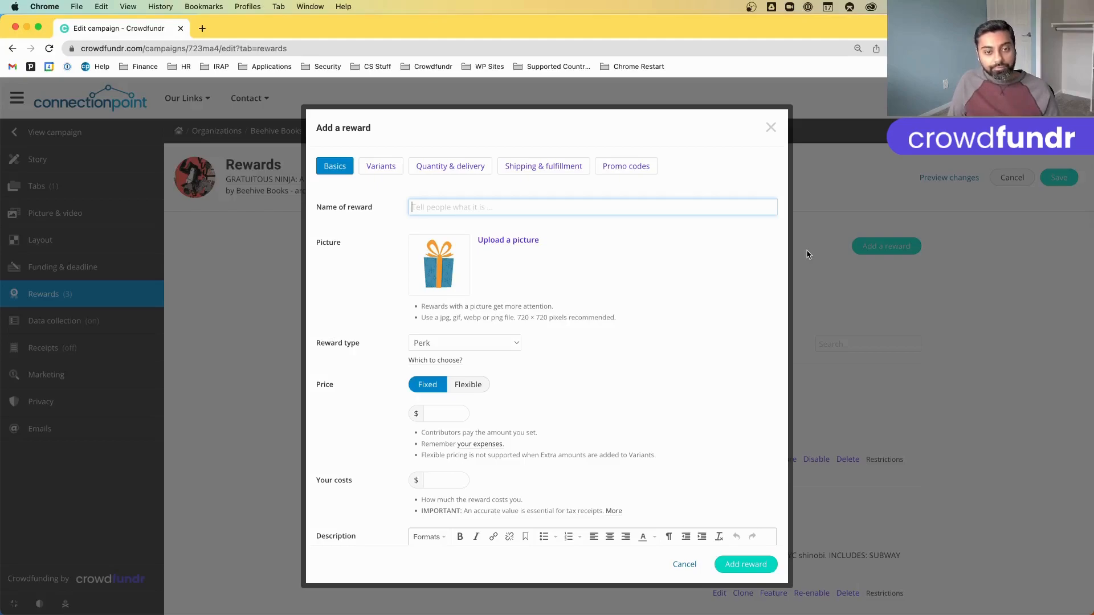
{"action": "left_click", "coordinate": [516, 345]}
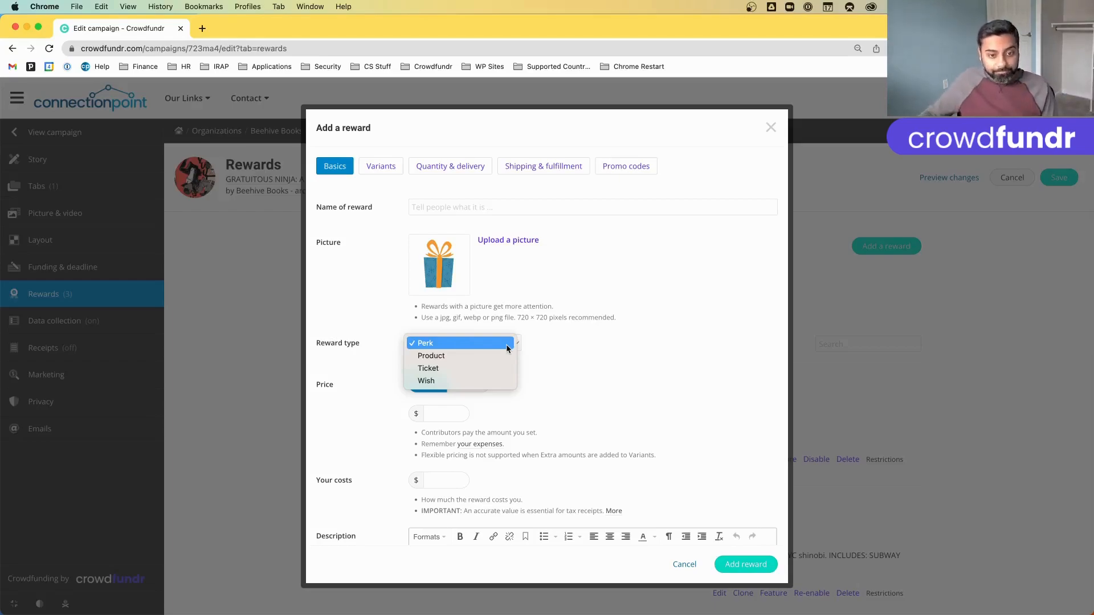
{"action": "left_click", "coordinate": [622, 351]}
{"action": "scroll", "coordinate": [627, 356], "scroll_direction": "down", "scroll_amount": 5}
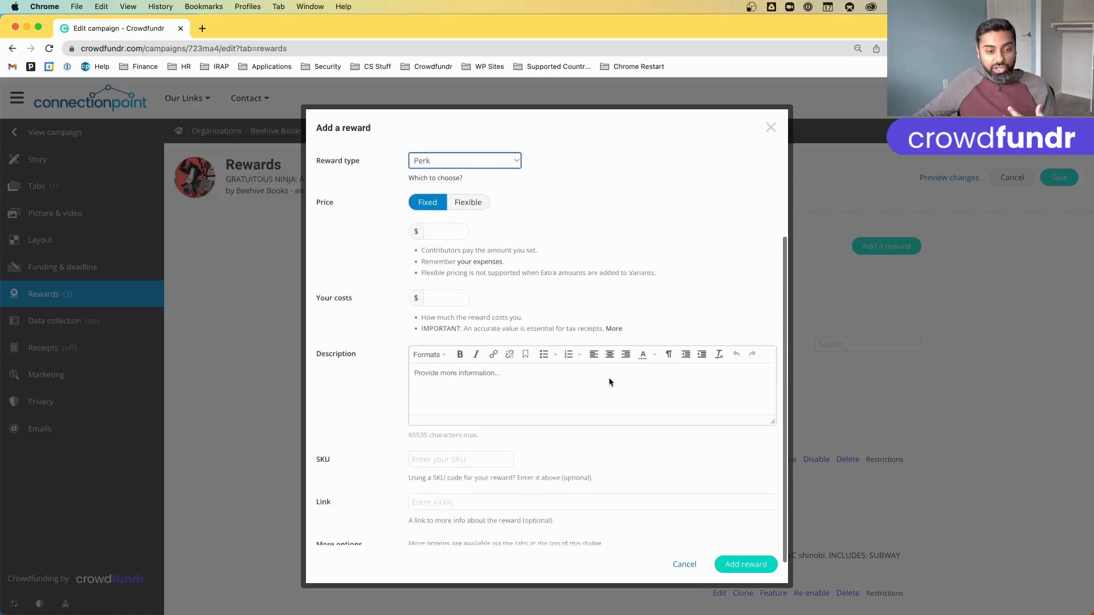
{"action": "scroll", "coordinate": [595, 488], "scroll_direction": "up", "scroll_amount": 5}
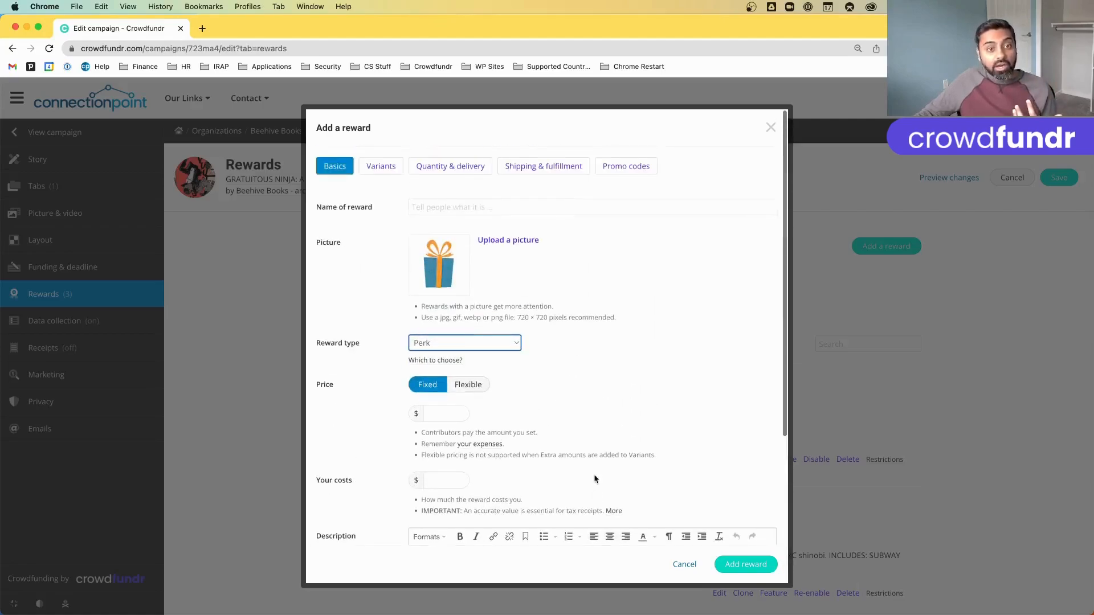
Add a variant labelled "Red cover" to the new reward, with no extra charge.
{"action": "left_click", "coordinate": [369, 172]}
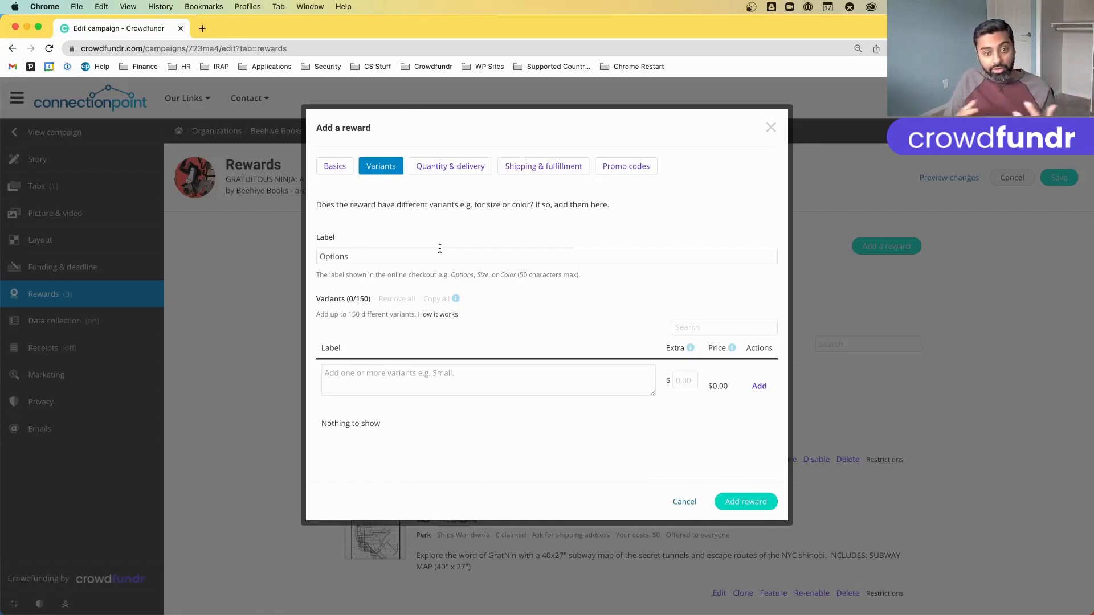
{"action": "left_click", "coordinate": [456, 387]}
{"action": "type", "text": "R"}
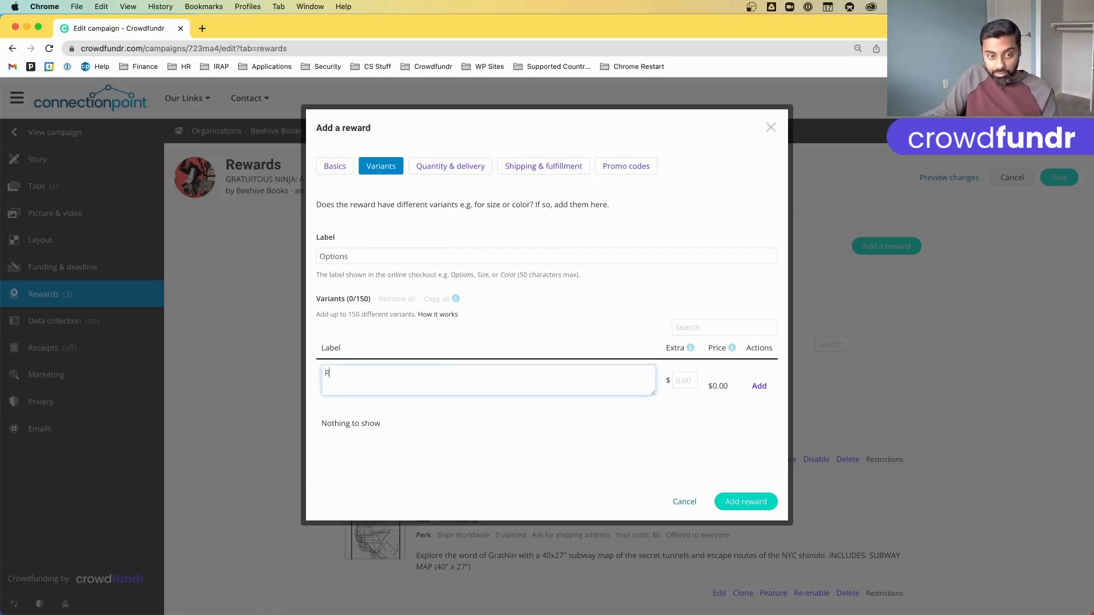
{"action": "type", "text": "ed cover"}
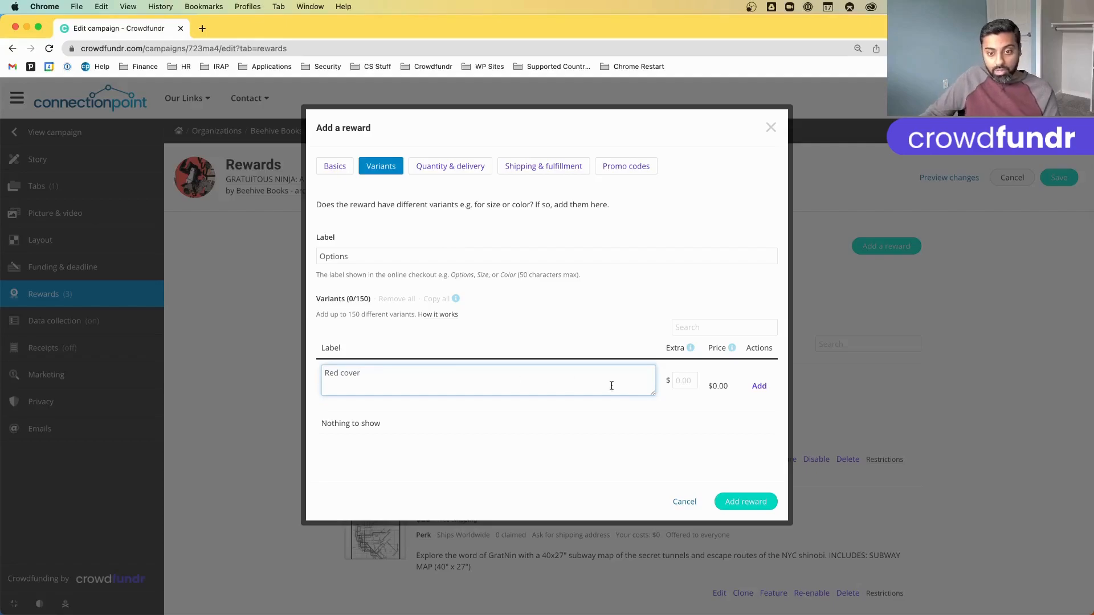
{"action": "left_click", "coordinate": [760, 388]}
Add a "Blue Cover" variant with a $5 extra charge, and set the checkout label for the variants to "Cover Options".
{"action": "left_click", "coordinate": [446, 387]}
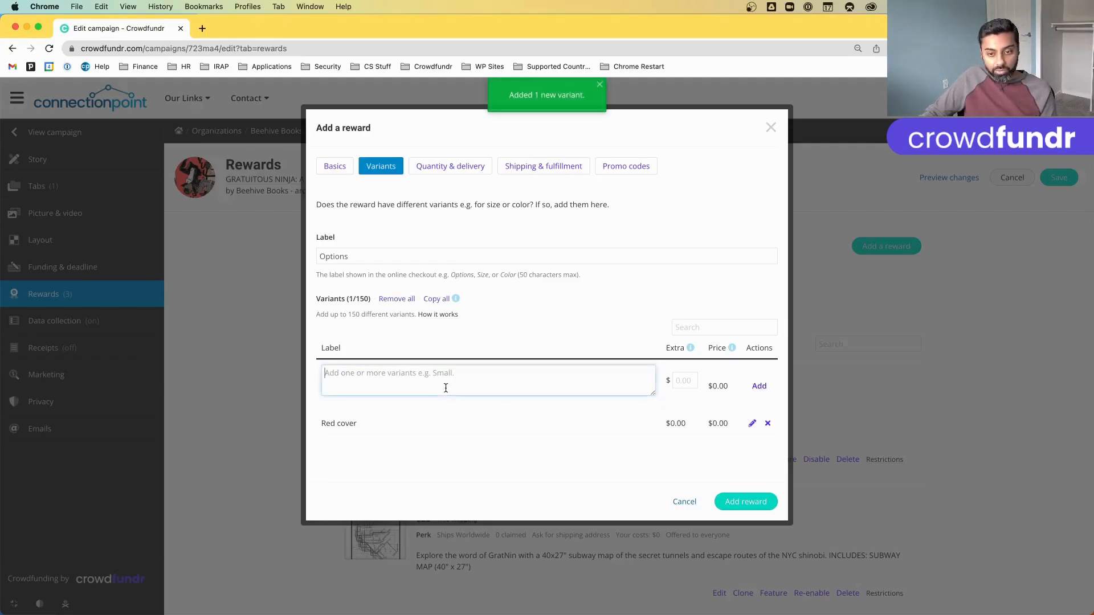
{"action": "type", "text": "Blue Cover"}
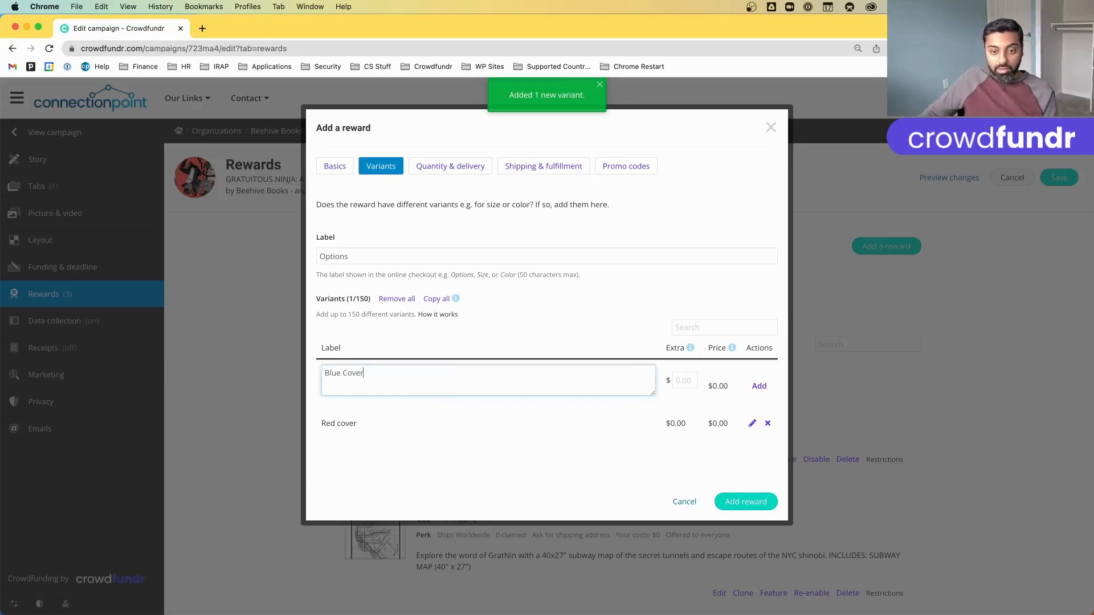
{"action": "left_click", "coordinate": [684, 381]}
{"action": "type", "text": "5"}
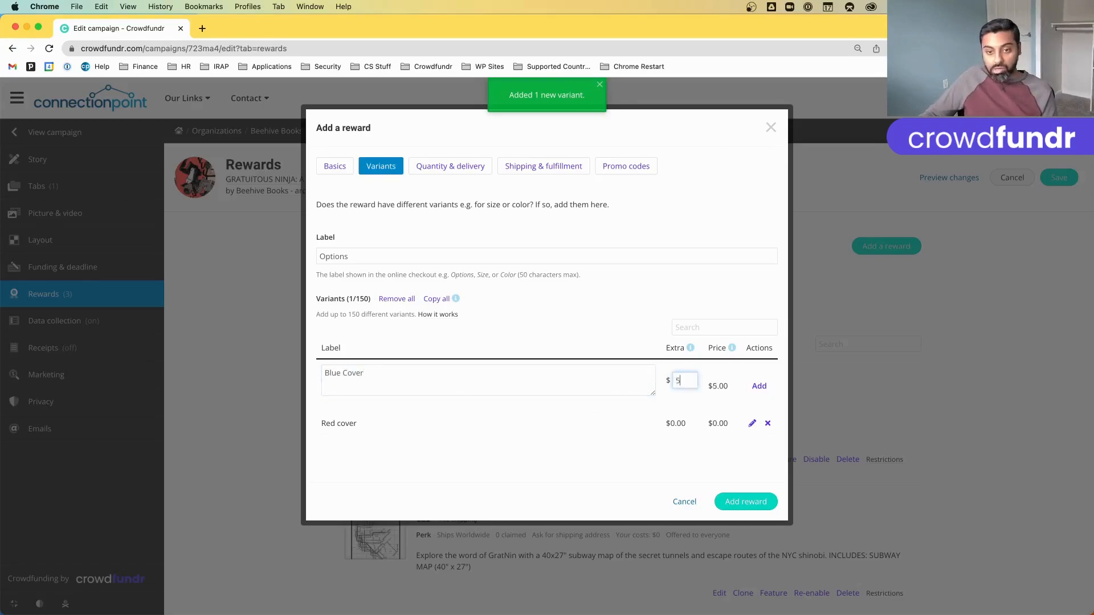
{"action": "left_click", "coordinate": [756, 387]}
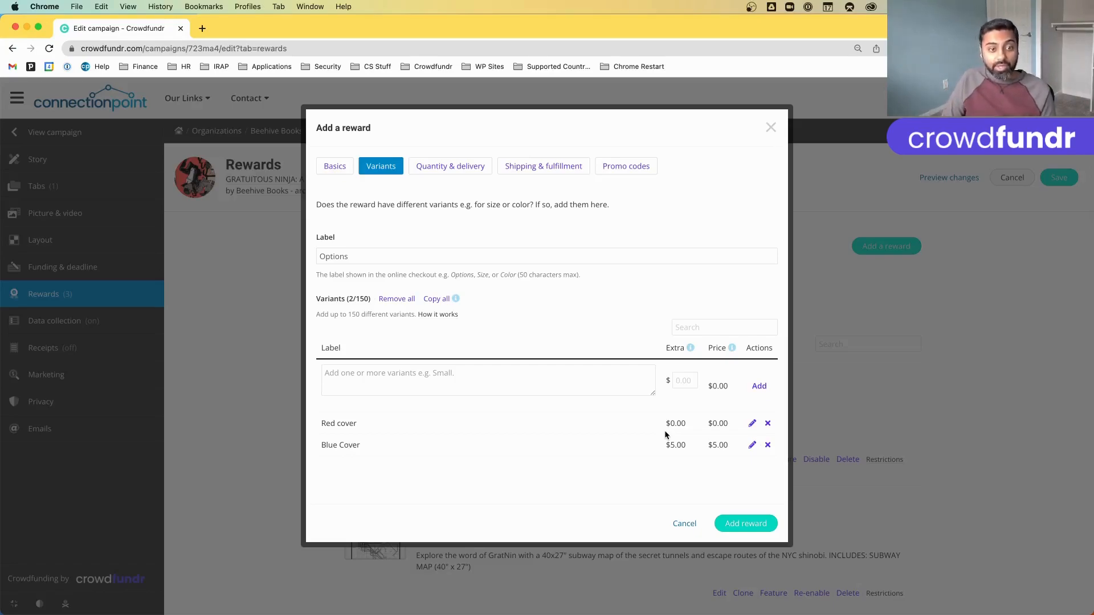
{"action": "double_click", "coordinate": [404, 253]}
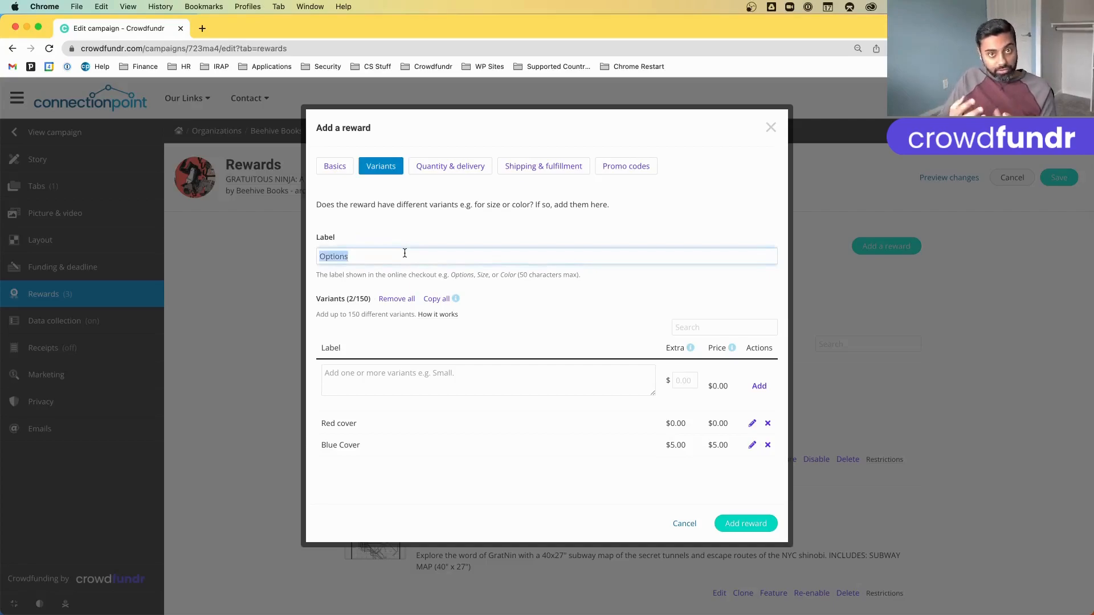
{"action": "type", "text": "Cover Options"}
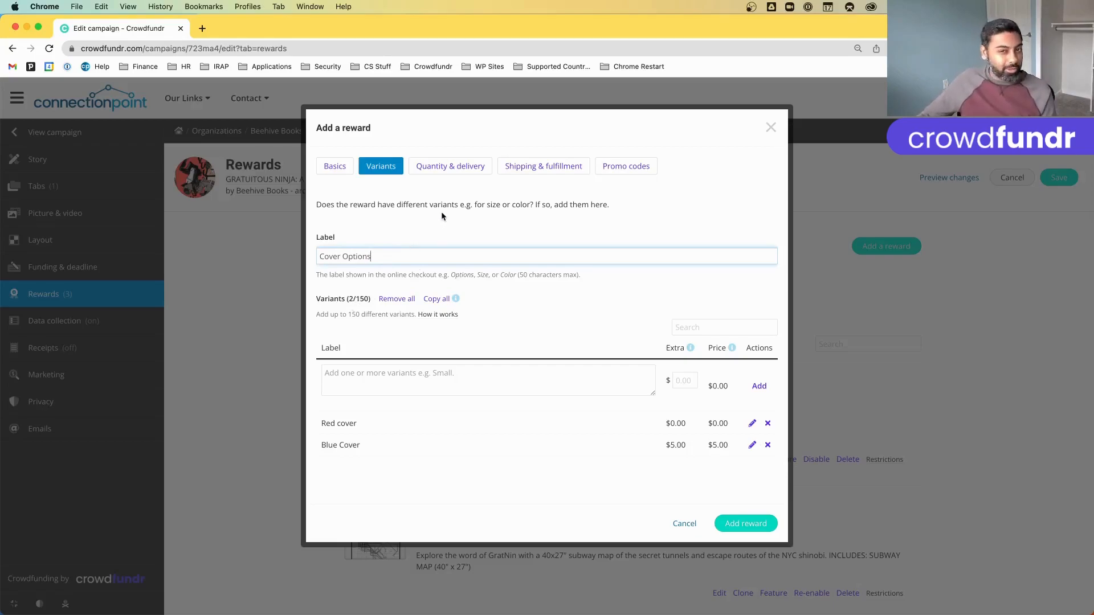
Limit the reward's total available to 50 and to 1 per contribution, and enable showing its stats.
{"action": "left_click", "coordinate": [445, 173]}
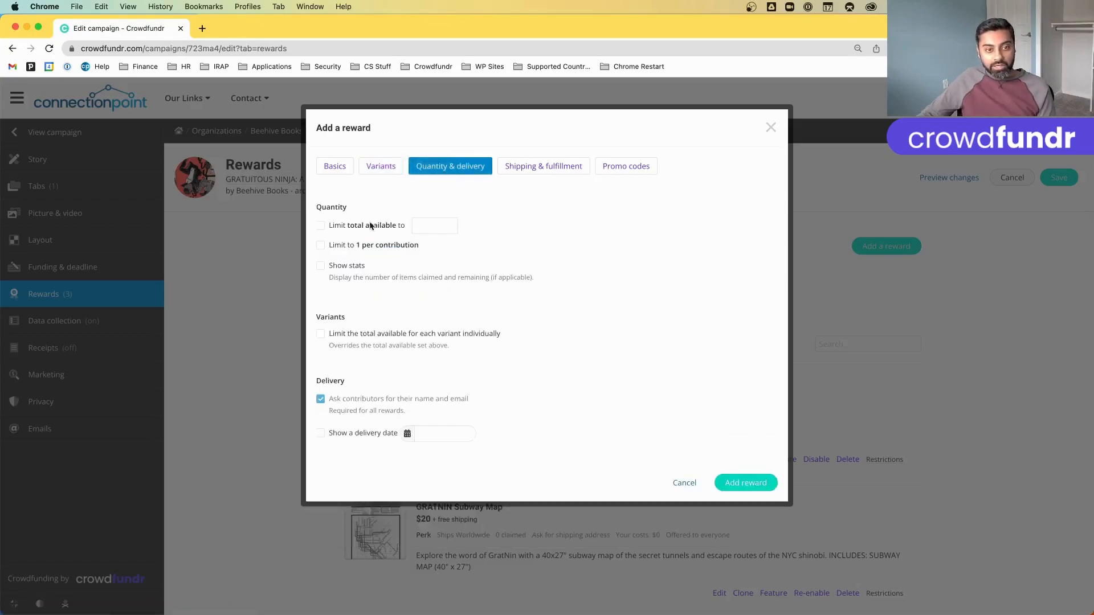
{"action": "left_click", "coordinate": [429, 226]}
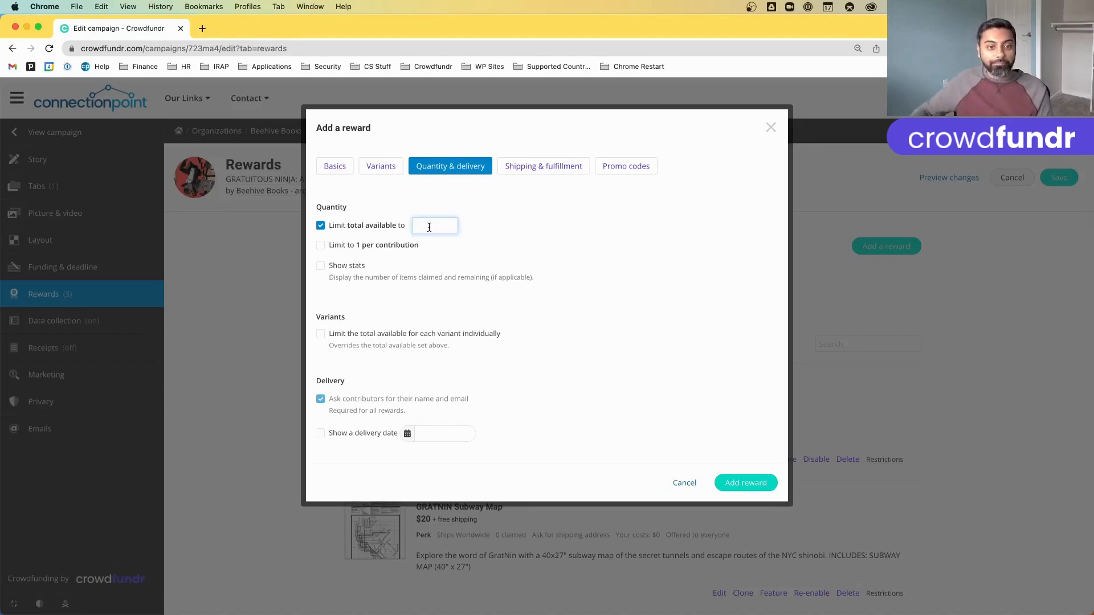
{"action": "left_click", "coordinate": [342, 246]}
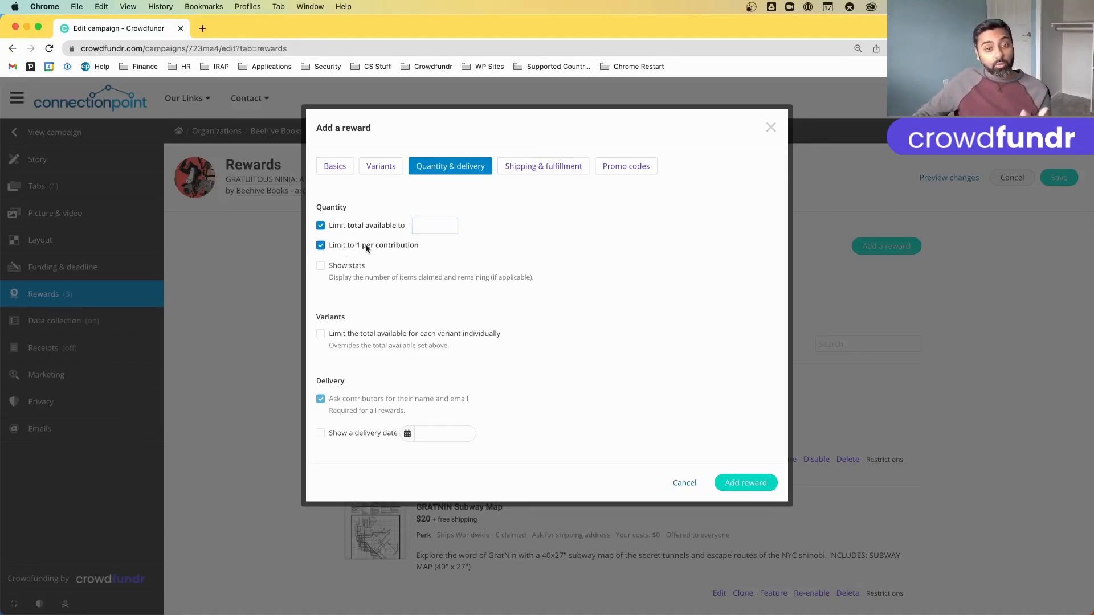
{"action": "left_click", "coordinate": [413, 225]}
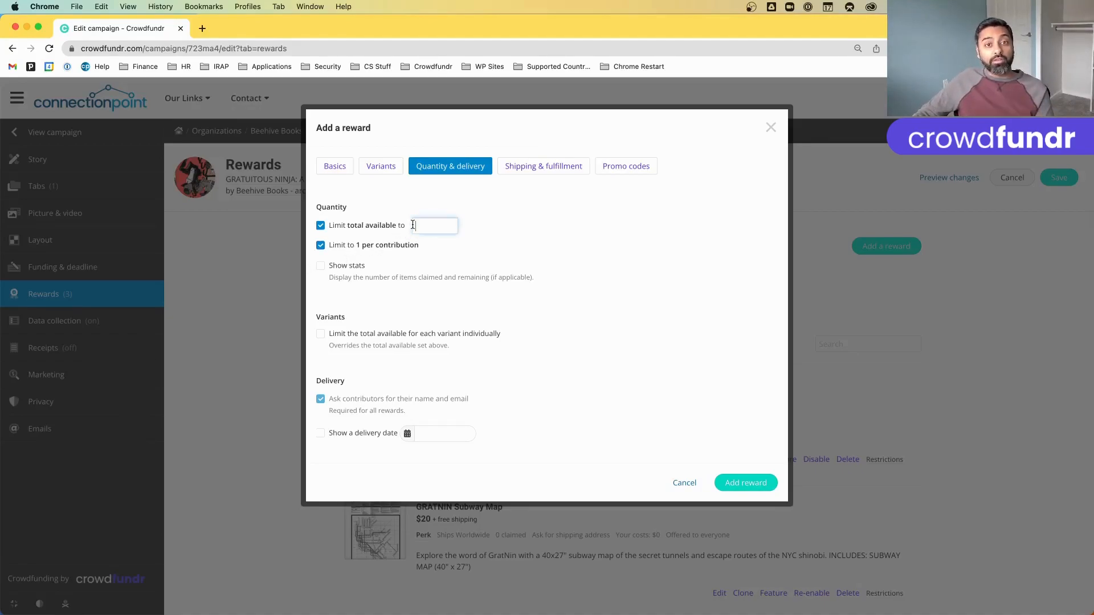
{"action": "type", "text": "50"}
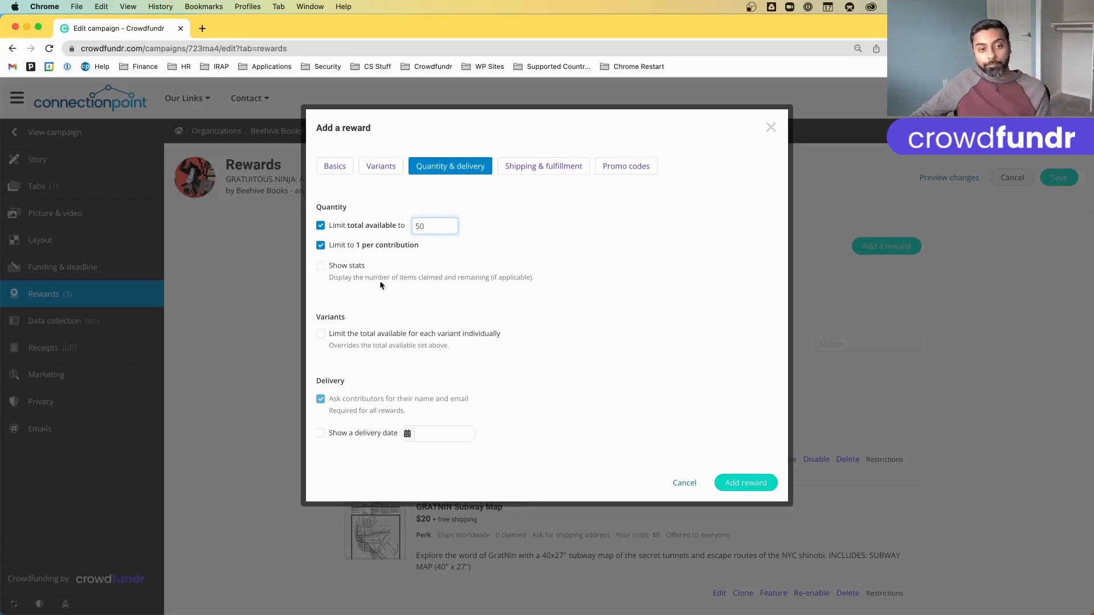
{"action": "left_click", "coordinate": [335, 268]}
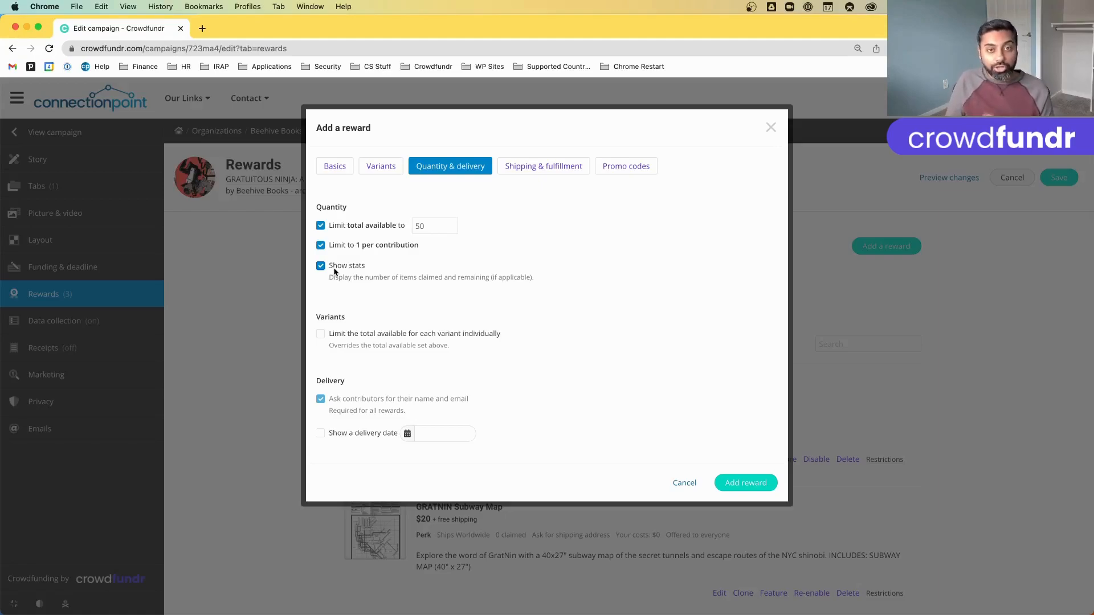
Limit availability for each variant individually, setting both Red cover and Blue Cover to 25 available.
{"action": "left_click", "coordinate": [370, 336]}
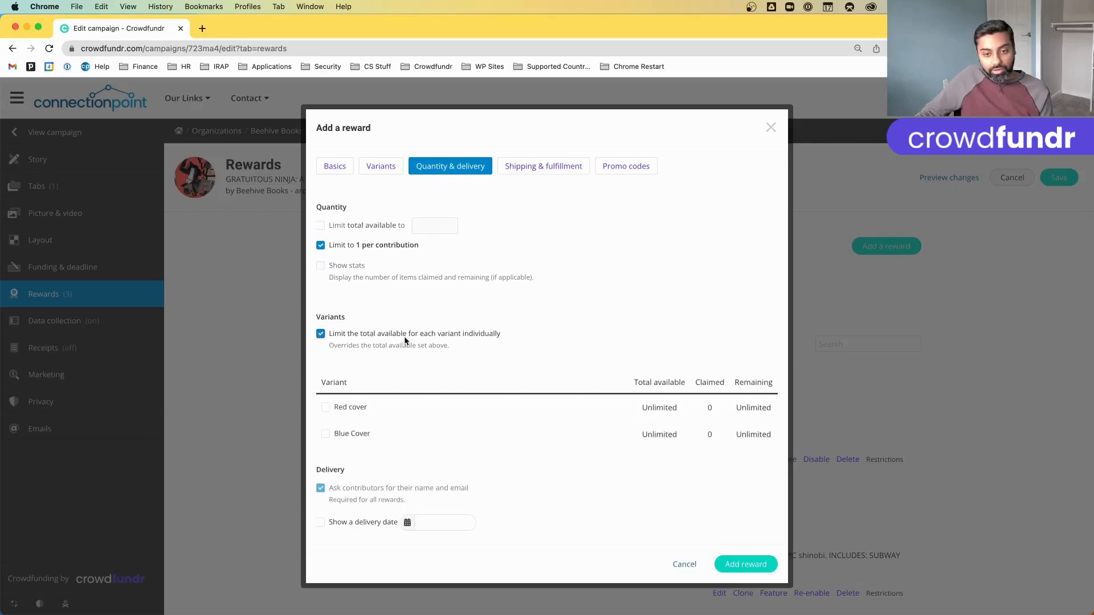
{"action": "left_click", "coordinate": [326, 407]}
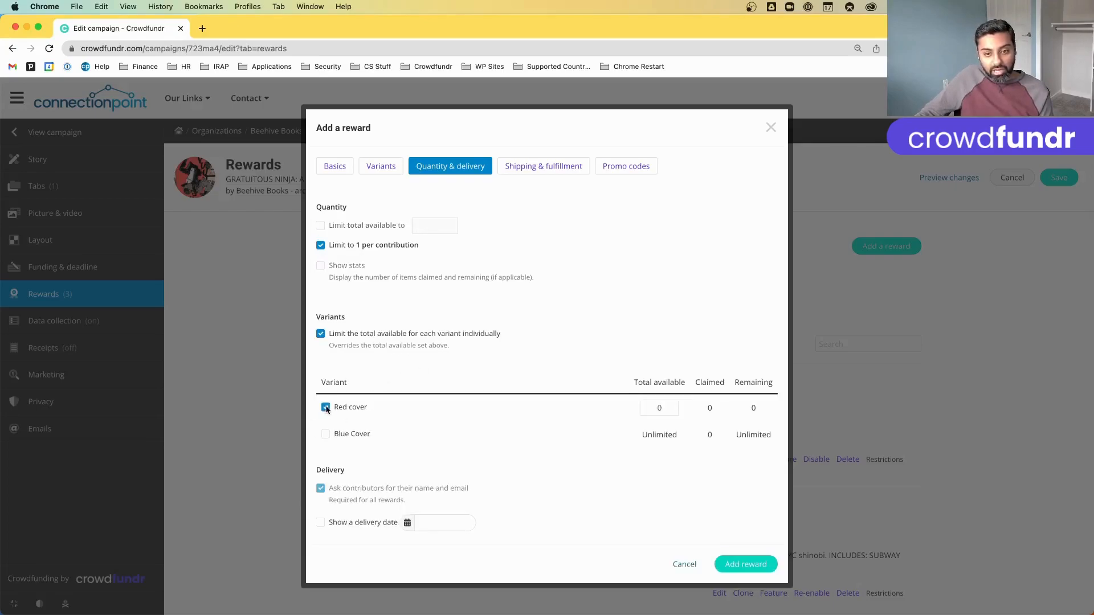
{"action": "left_click", "coordinate": [325, 434]}
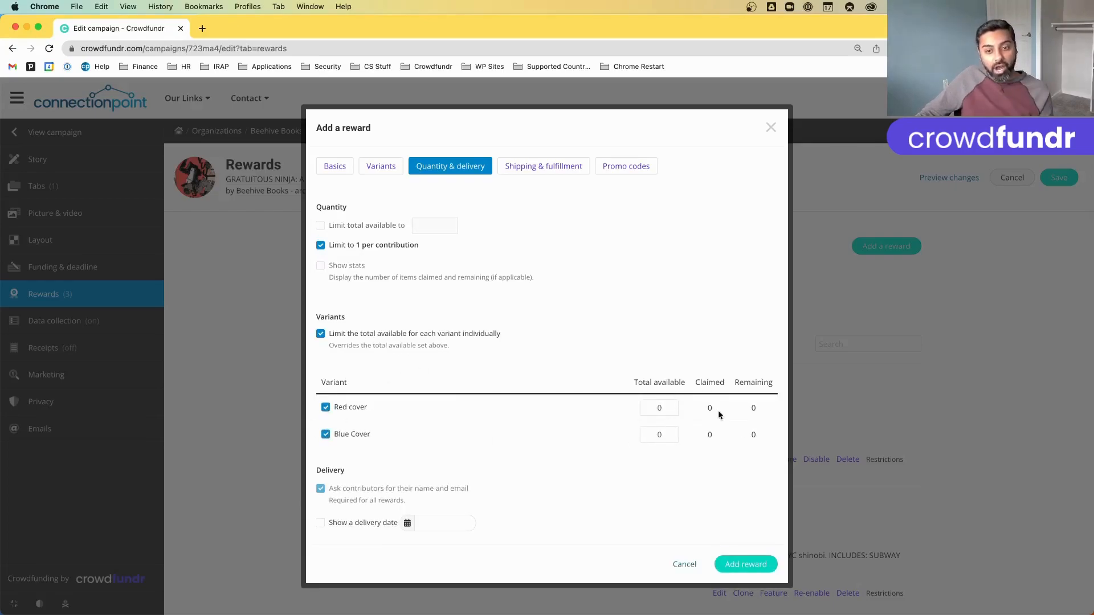
{"action": "left_click", "coordinate": [659, 408]}
{"action": "type", "text": "25"}
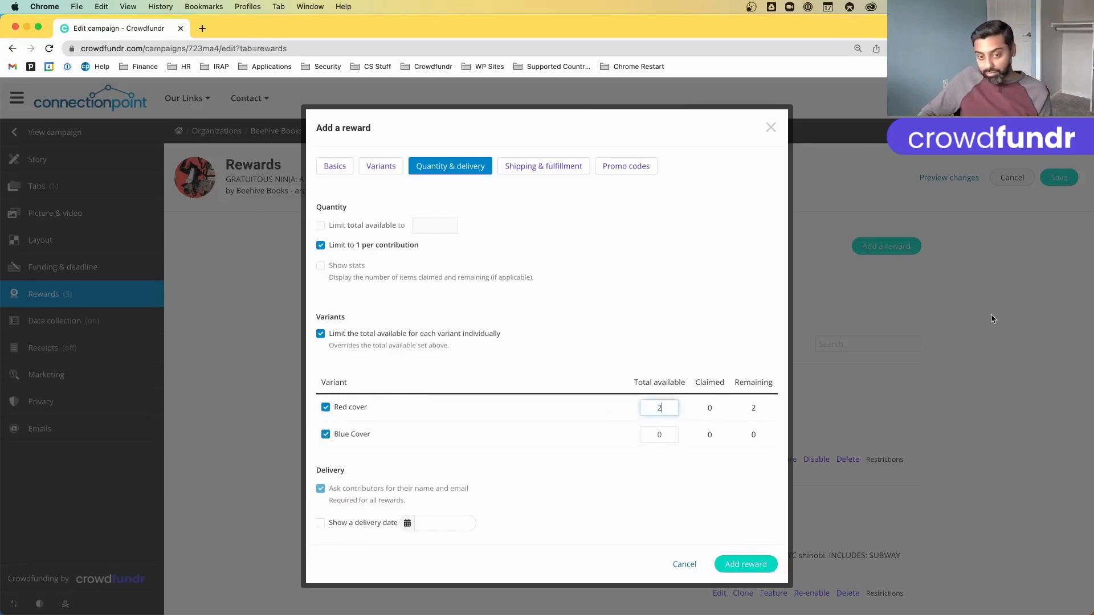
{"action": "left_click", "coordinate": [651, 439]}
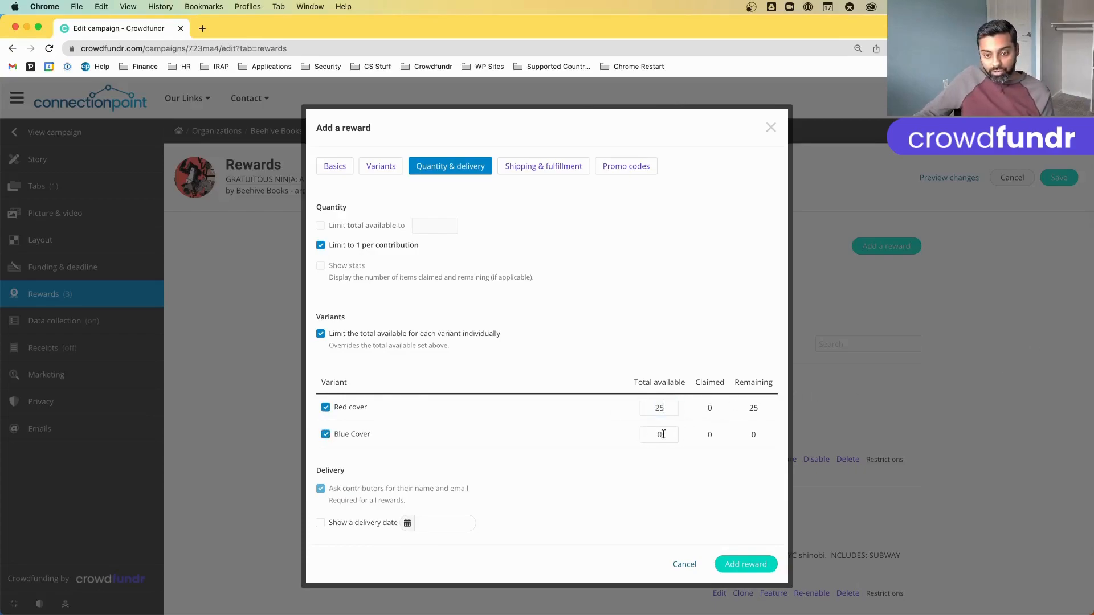
{"action": "type", "text": "25"}
{"action": "left_click", "coordinate": [654, 491]}
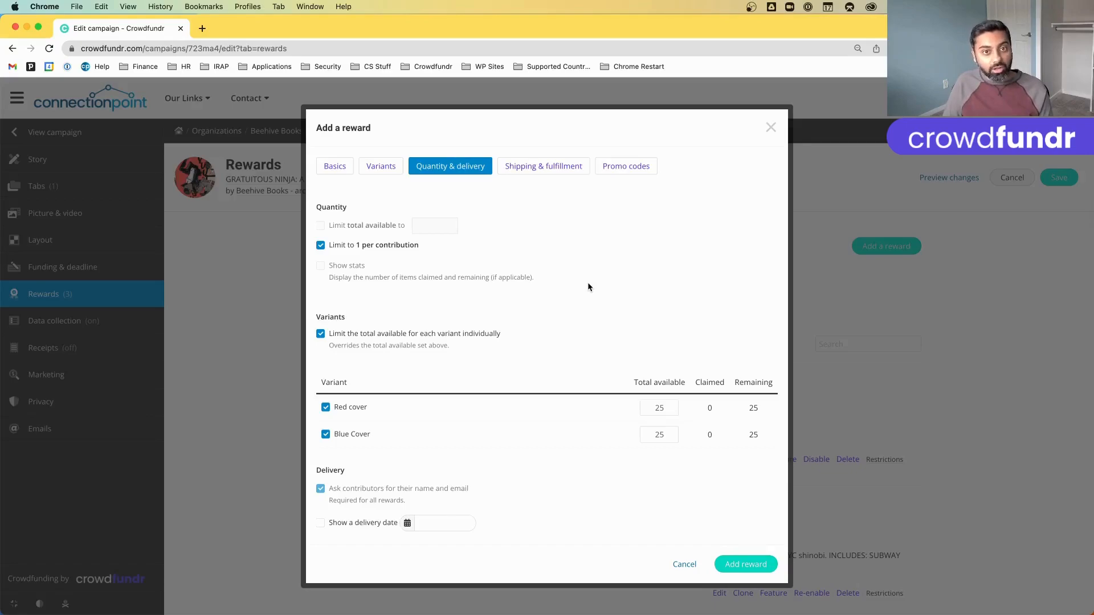
Examine the new reward's digital fulfillment fields by enabling the option, and leave digital fulfillment off.
{"action": "left_click", "coordinate": [576, 176]}
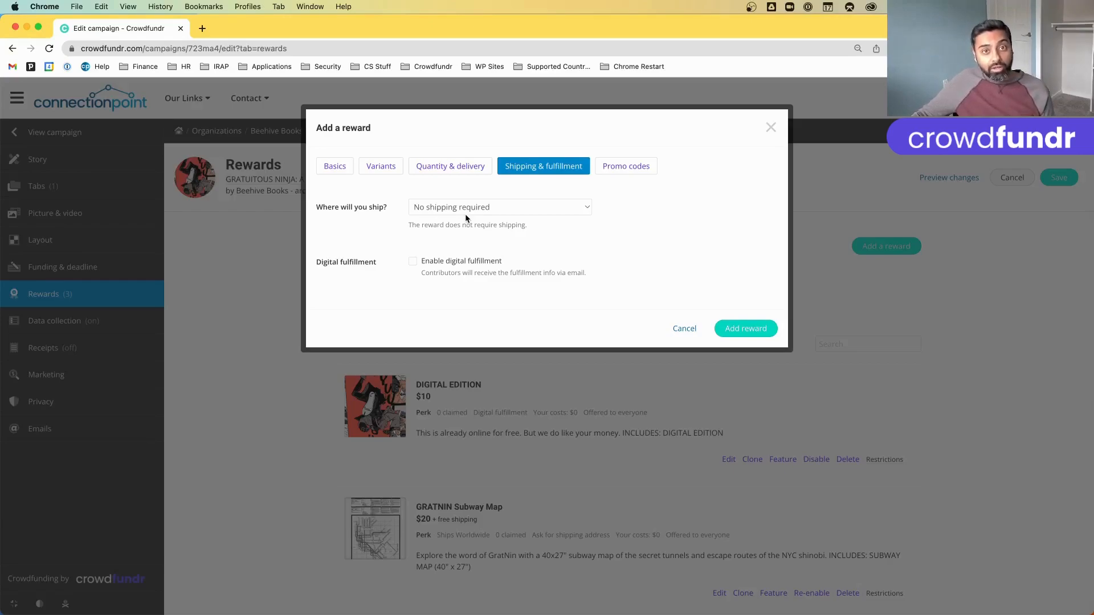
{"action": "left_click", "coordinate": [460, 260]}
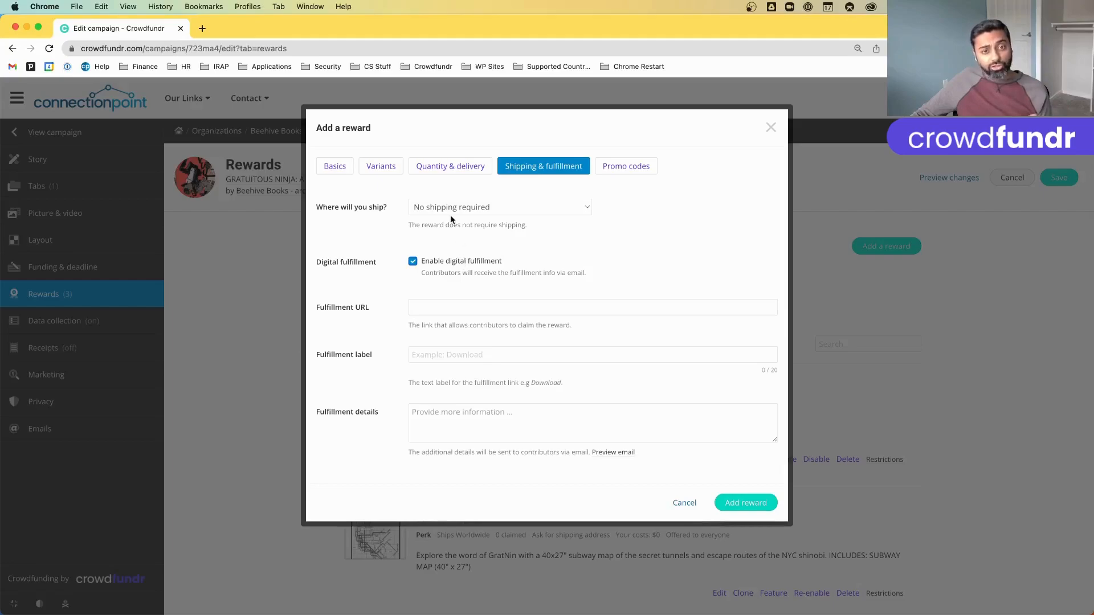
{"action": "left_click", "coordinate": [456, 306]}
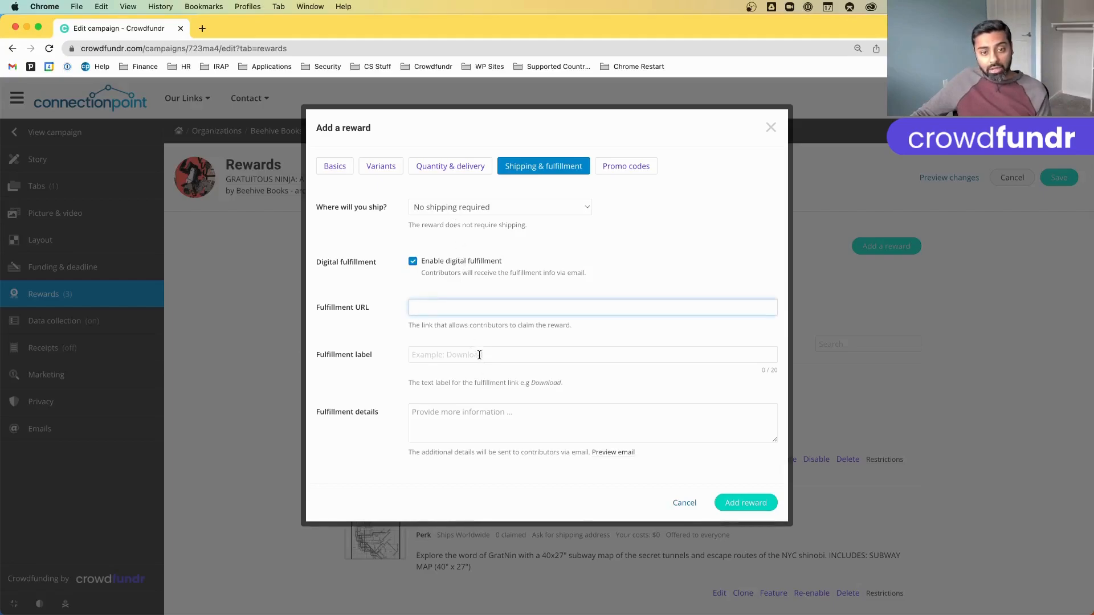
{"action": "left_click", "coordinate": [479, 355]}
{"action": "left_click", "coordinate": [483, 417]}
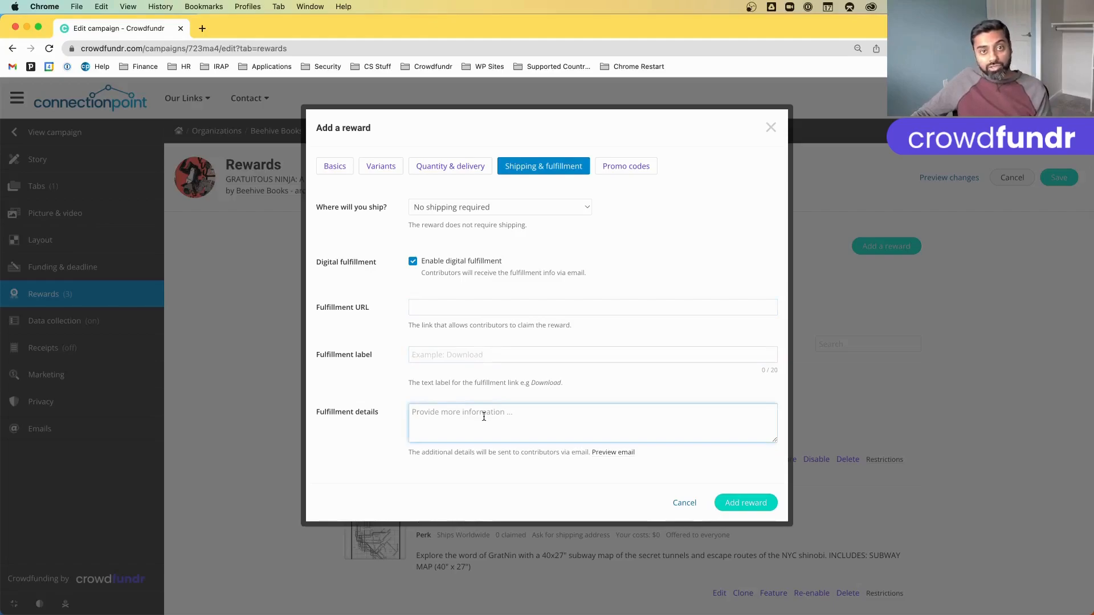
{"action": "left_click", "coordinate": [488, 261]}
Restrict the reward's shipping to certain countries only and add the United States with an $8 shipping cost.
{"action": "left_click", "coordinate": [459, 207]}
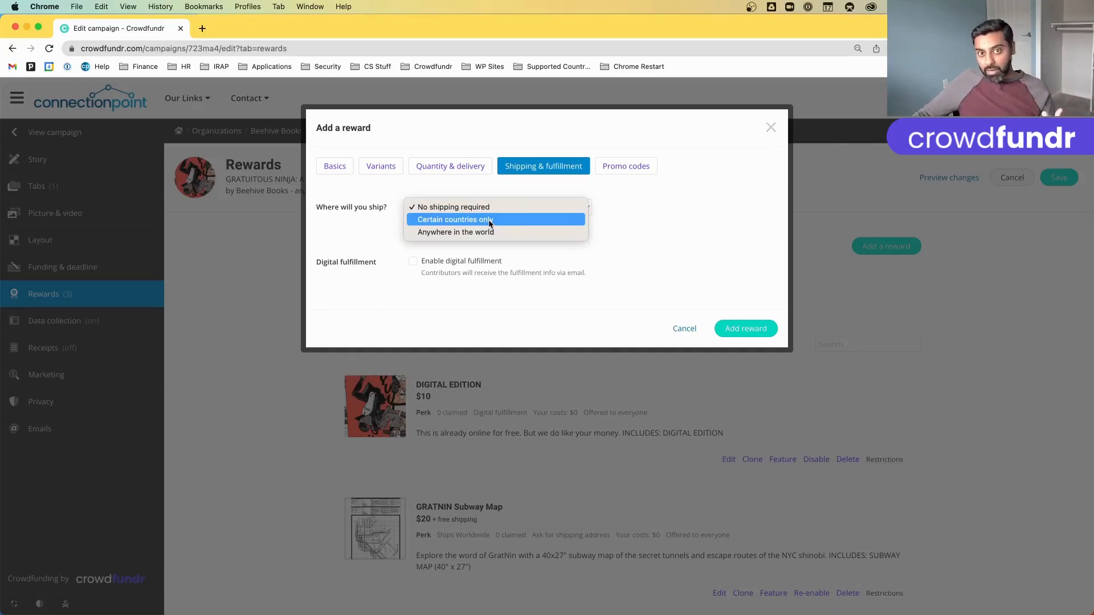
{"action": "left_click", "coordinate": [538, 221]}
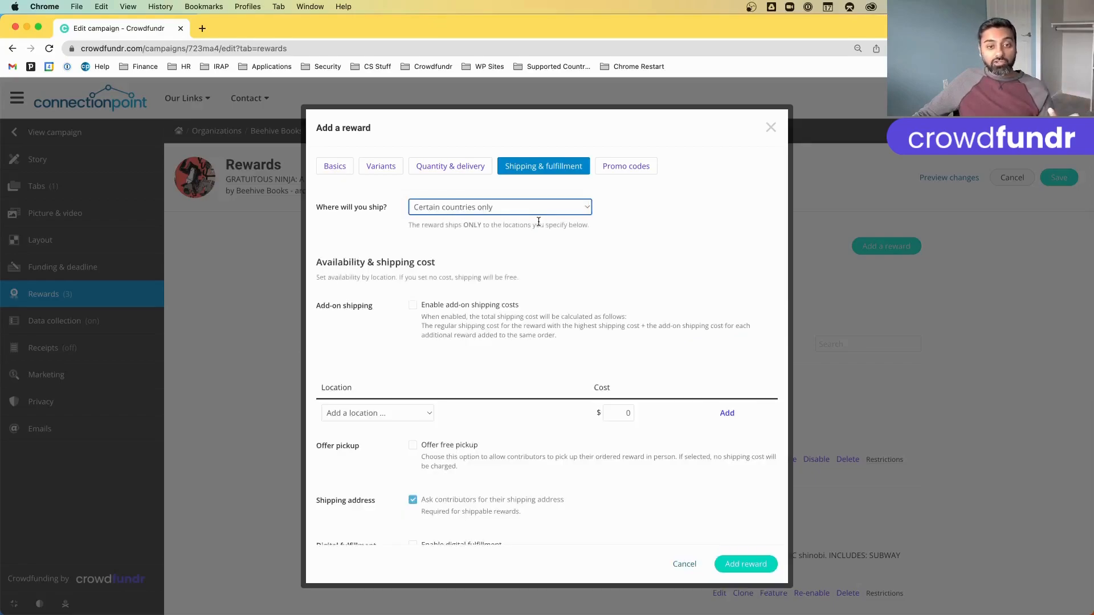
{"action": "left_click", "coordinate": [397, 412]}
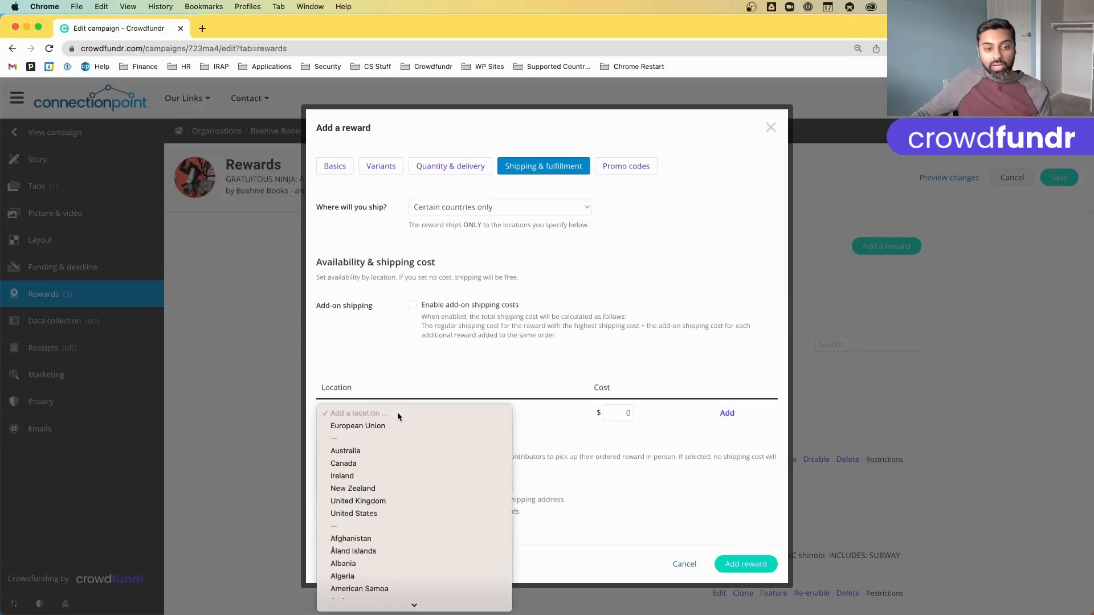
{"action": "left_click", "coordinate": [384, 513]}
{"action": "left_click", "coordinate": [627, 412]}
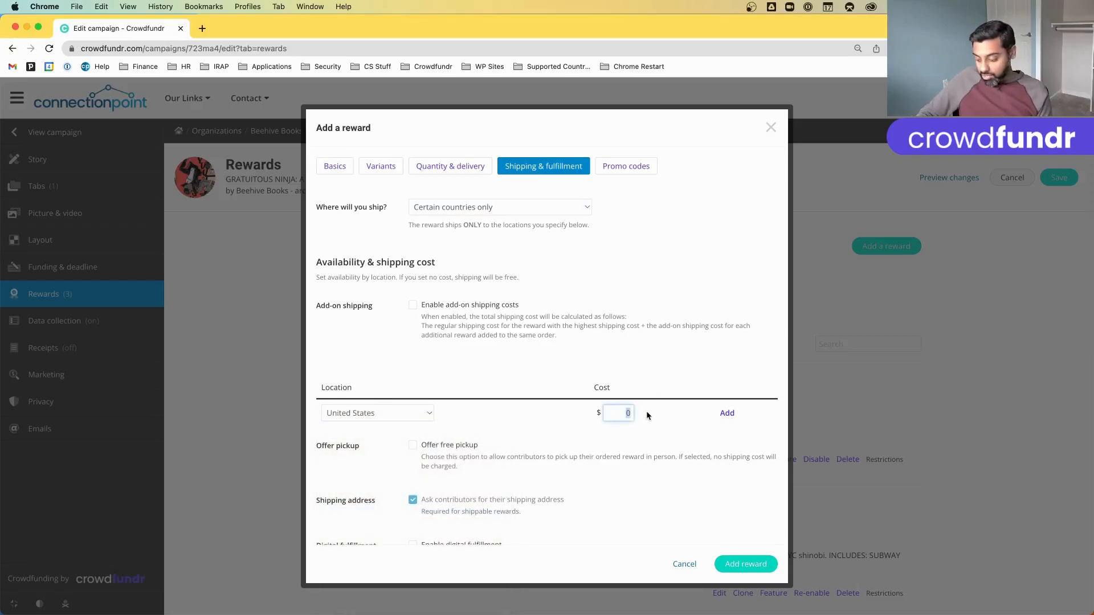
{"action": "type", "text": "8"}
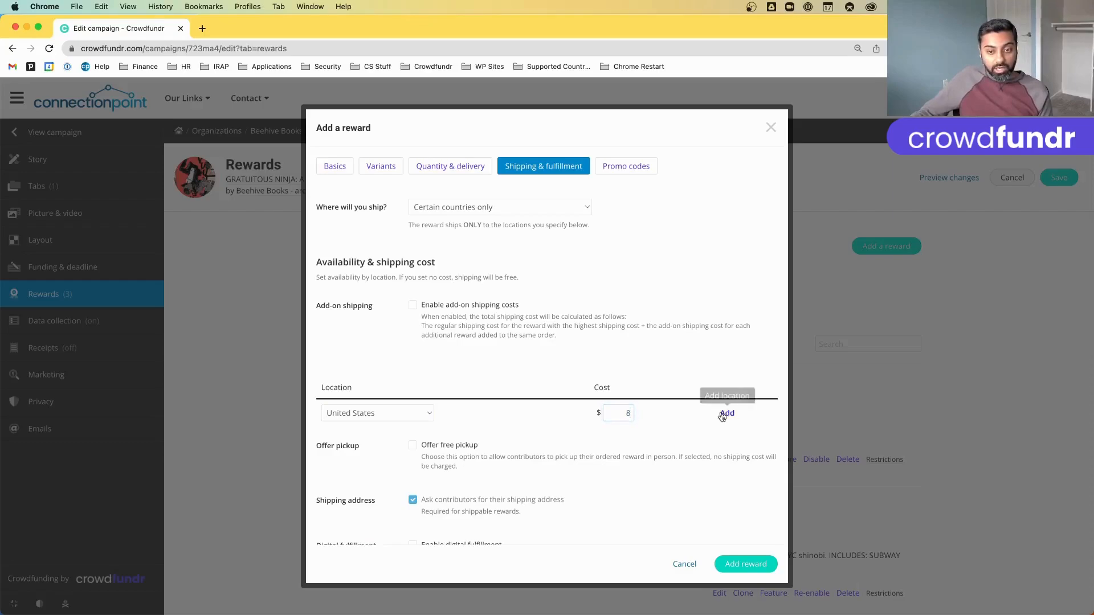
{"action": "left_click", "coordinate": [726, 413]}
Add Canada as a shipping location for the reward with a cost of $10.
{"action": "left_click", "coordinate": [402, 439]}
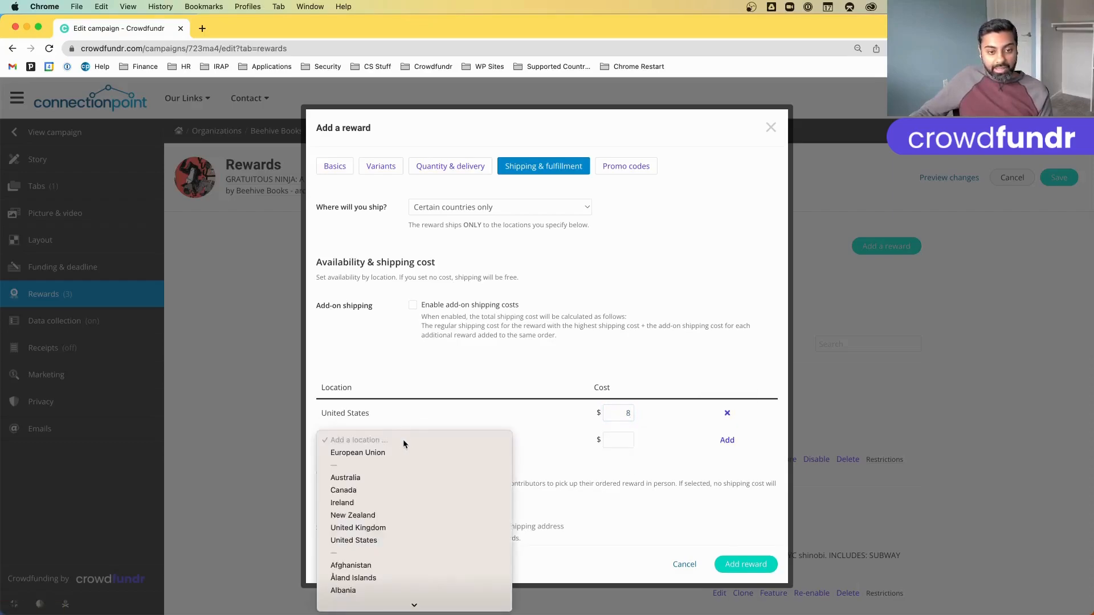
{"action": "left_click", "coordinate": [393, 490]}
{"action": "left_click", "coordinate": [623, 443]}
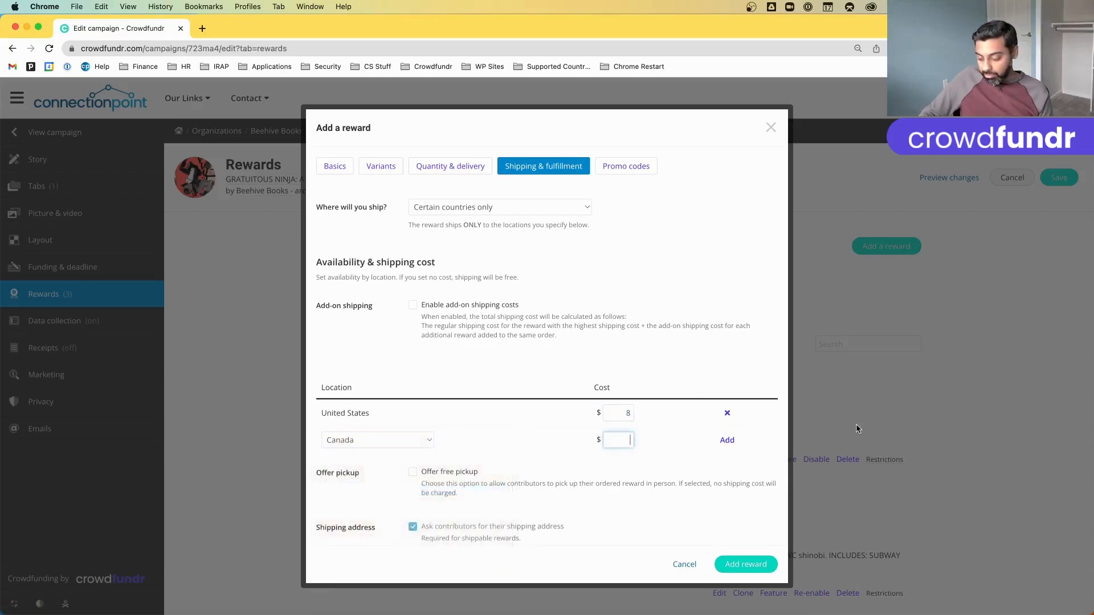
{"action": "type", "text": "10"}
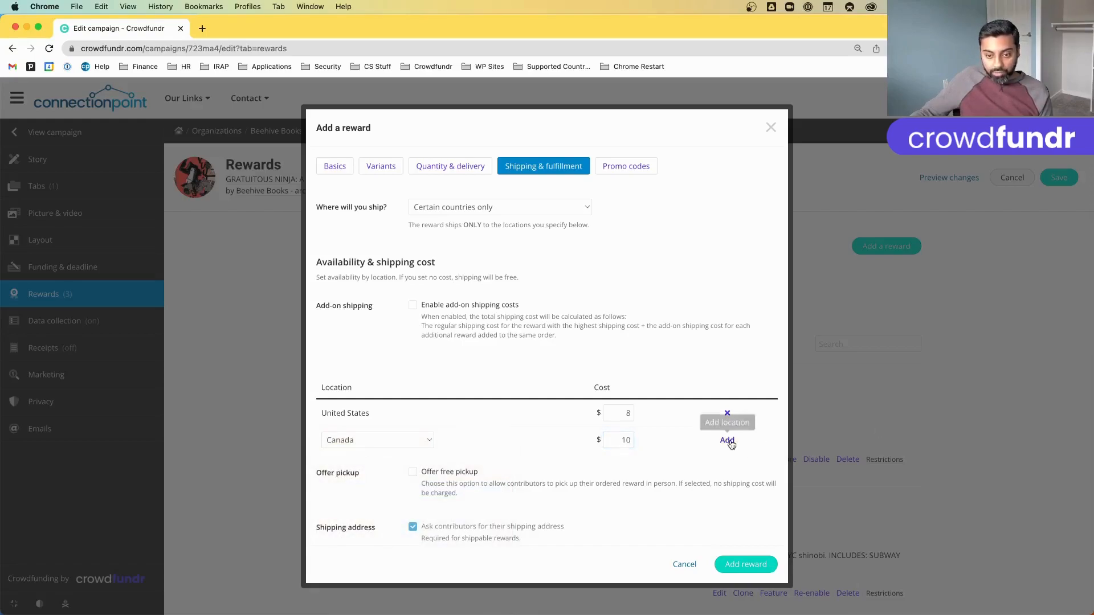
{"action": "left_click", "coordinate": [727, 440]}
Add the European Union as a shipping location for the reward with a cost of $15.
{"action": "left_click", "coordinate": [409, 467]}
{"action": "left_click", "coordinate": [402, 479]}
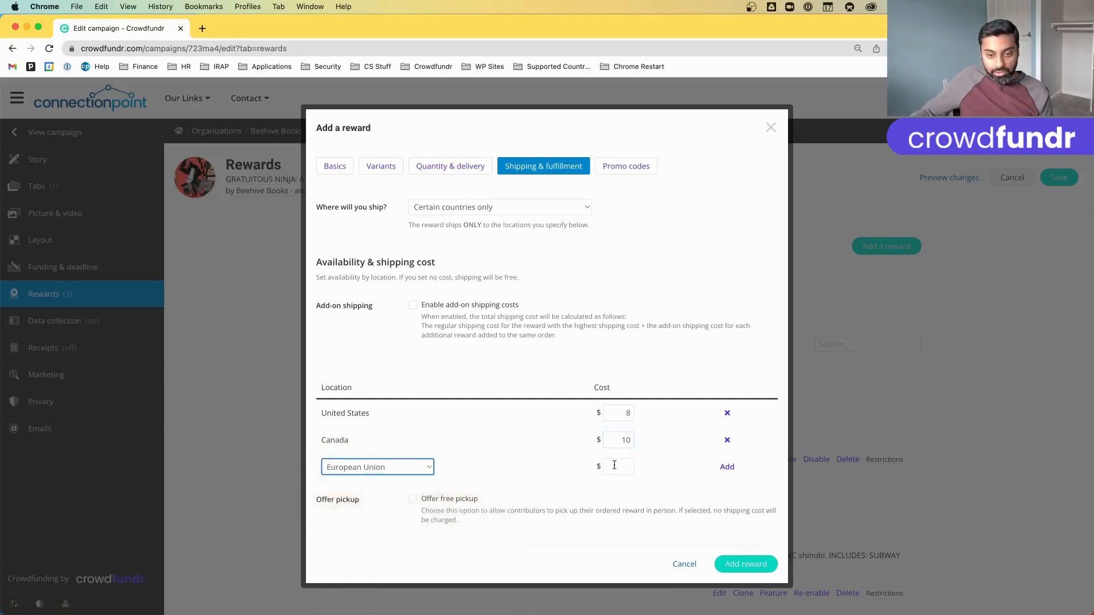
{"action": "left_click", "coordinate": [629, 468]}
{"action": "type", "text": "15"}
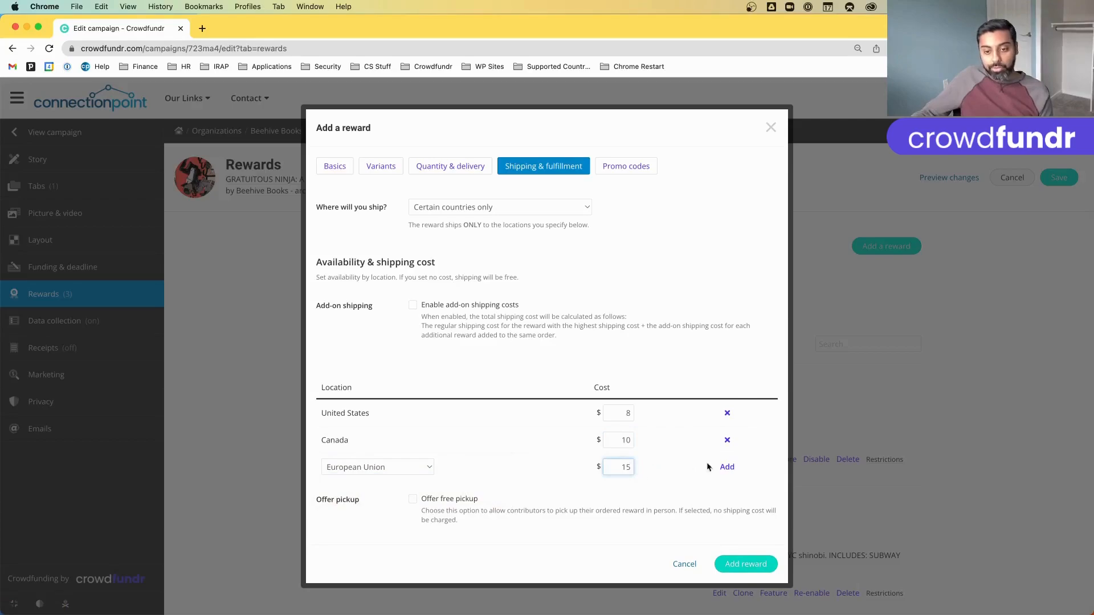
{"action": "left_click", "coordinate": [727, 467]}
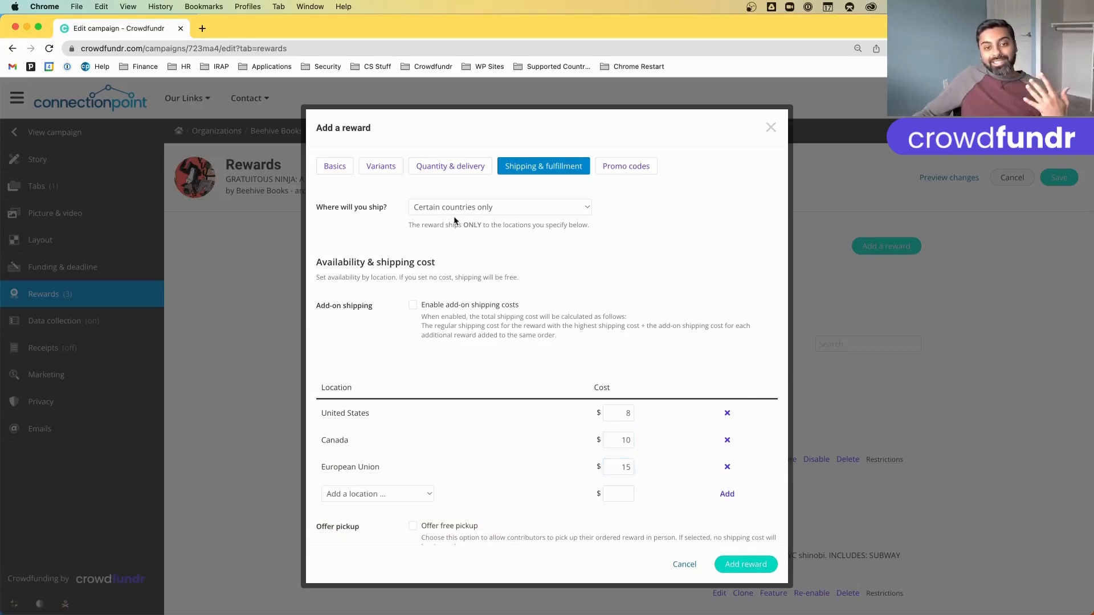
Change the reward's shipping to anywhere in the world and set the rest-of-world shipping cost to $20.
{"action": "left_click", "coordinate": [490, 209]}
{"action": "left_click", "coordinate": [490, 221]}
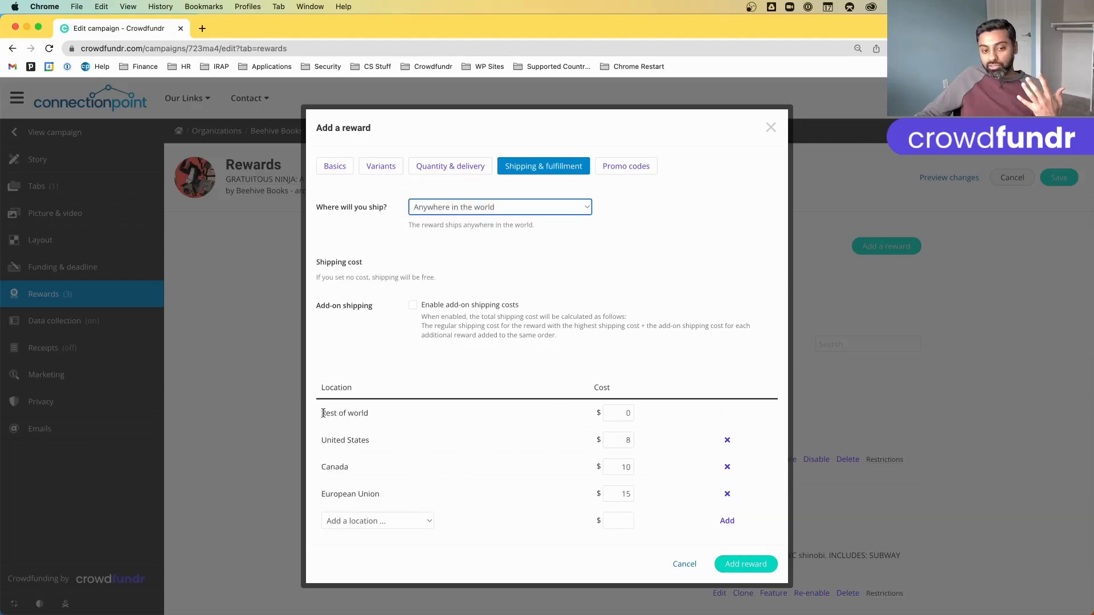
{"action": "left_click_drag", "start_coordinate": [323, 414], "coordinate": [377, 417]}
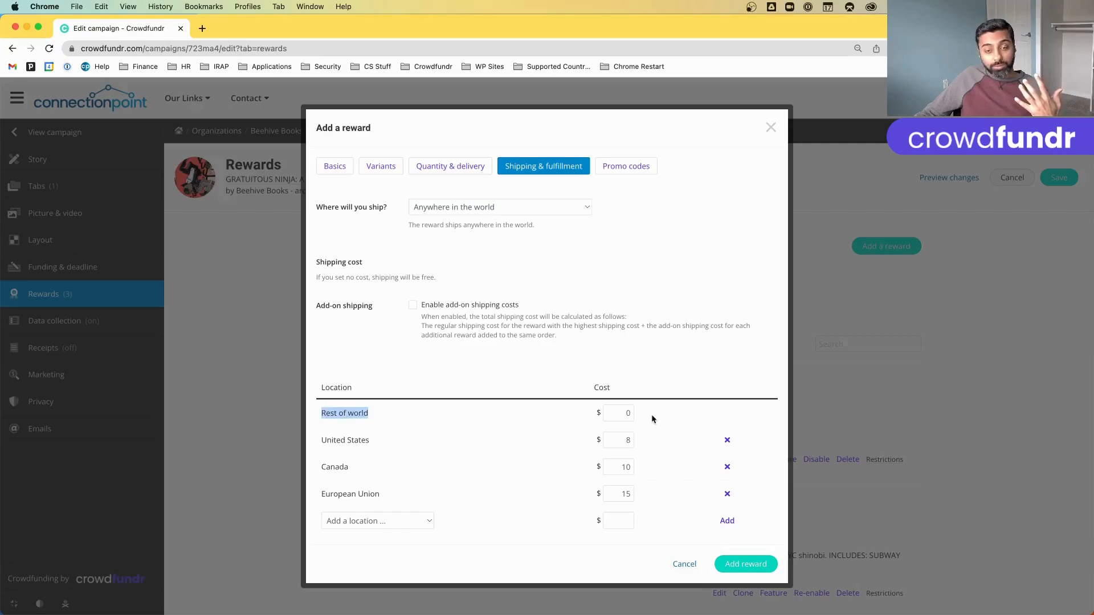
{"action": "left_click", "coordinate": [630, 414]}
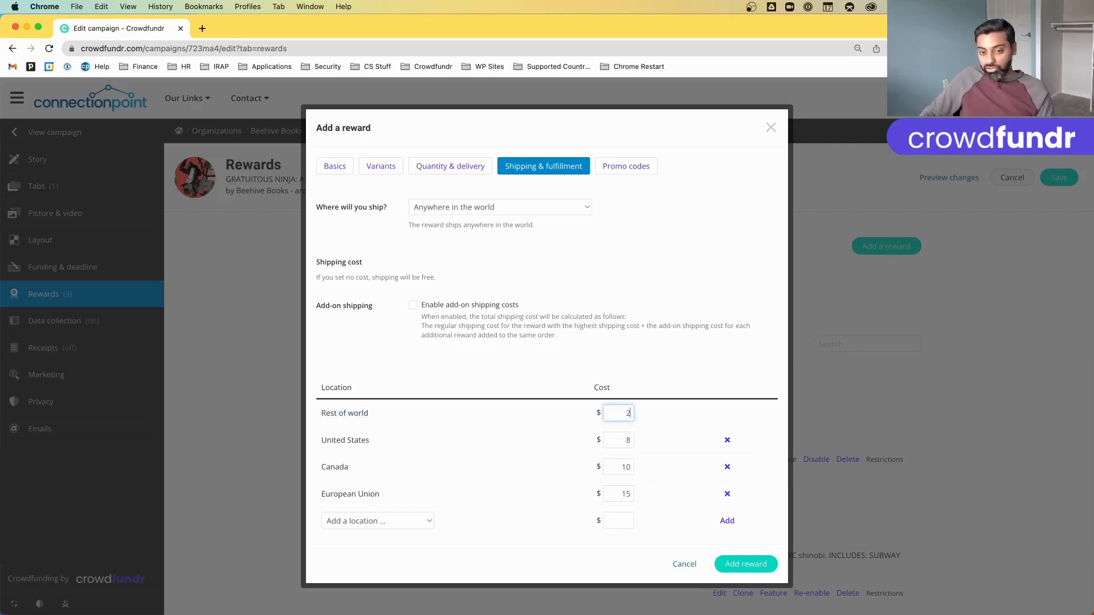
{"action": "type", "text": "20"}
{"action": "left_click", "coordinate": [691, 341]}
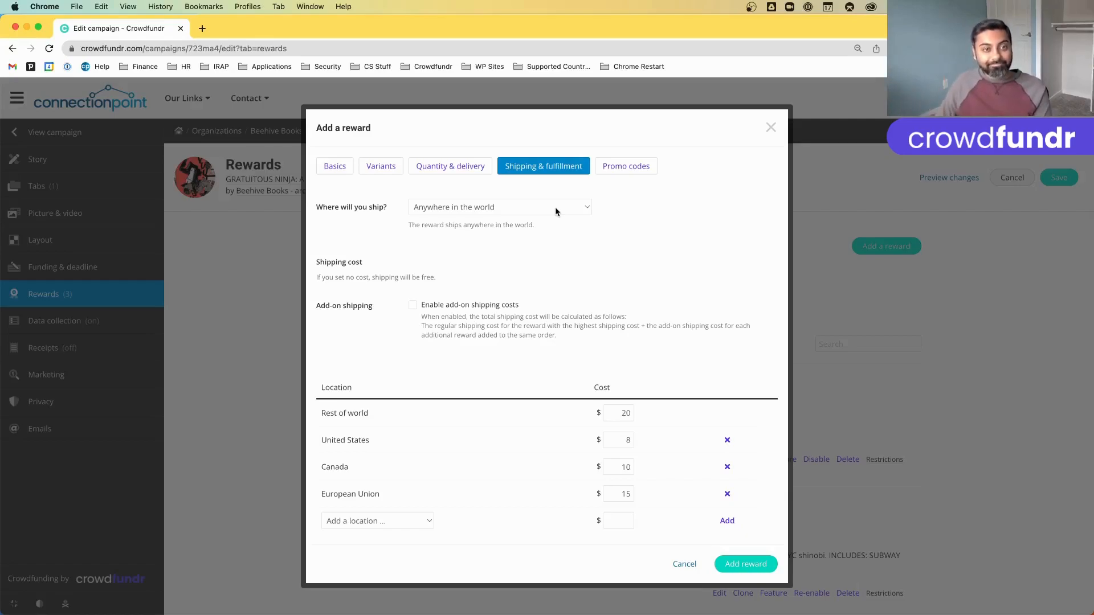
Discard the new reward and leave the campaign editor for the campaign page without saving.
{"action": "left_click", "coordinate": [770, 128]}
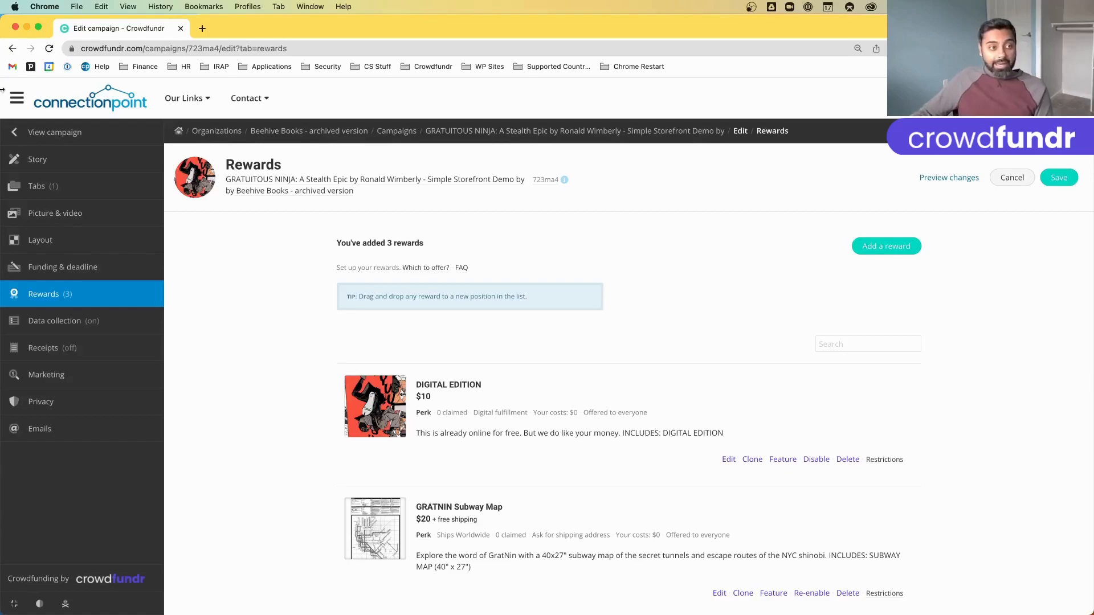
{"action": "left_click", "coordinate": [14, 137]}
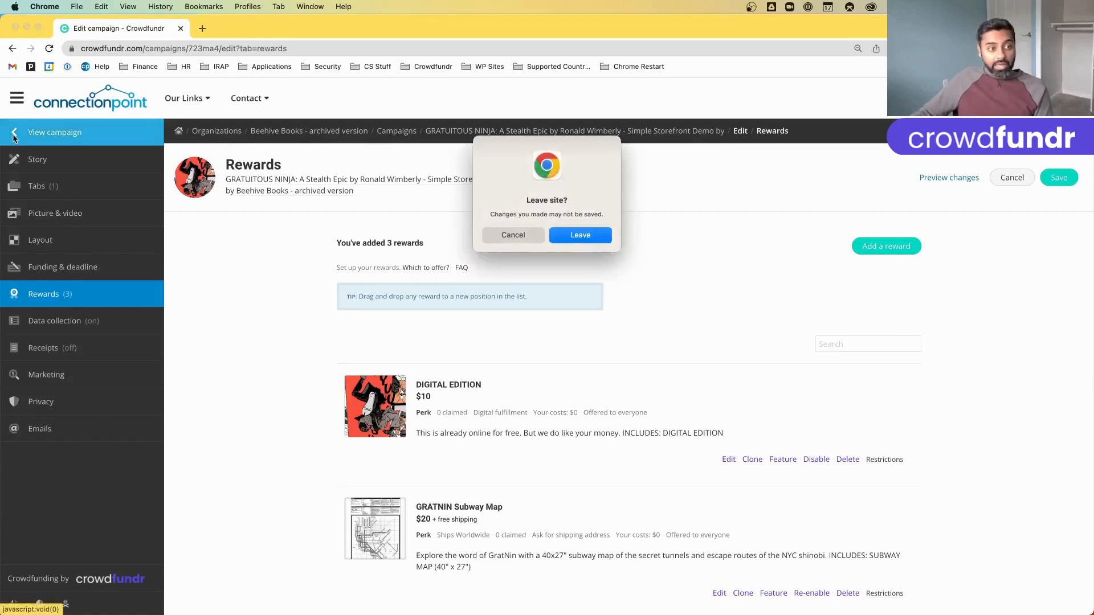
{"action": "left_click", "coordinate": [595, 238]}
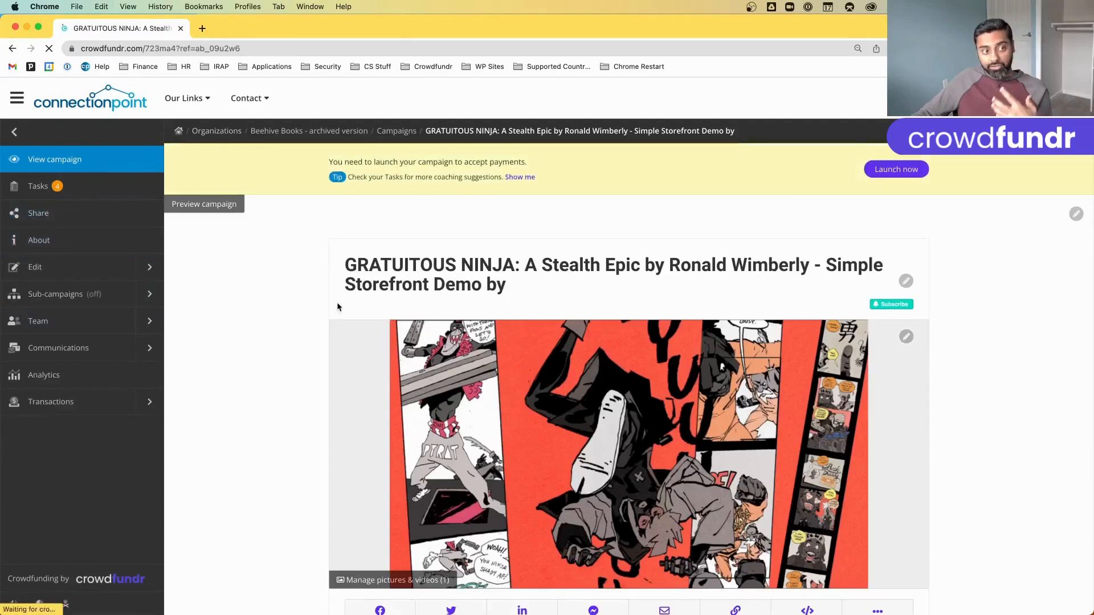
Review the campaign's communications, covering the message composer, the contact list and the contacts report download formats.
{"action": "left_click", "coordinate": [74, 353]}
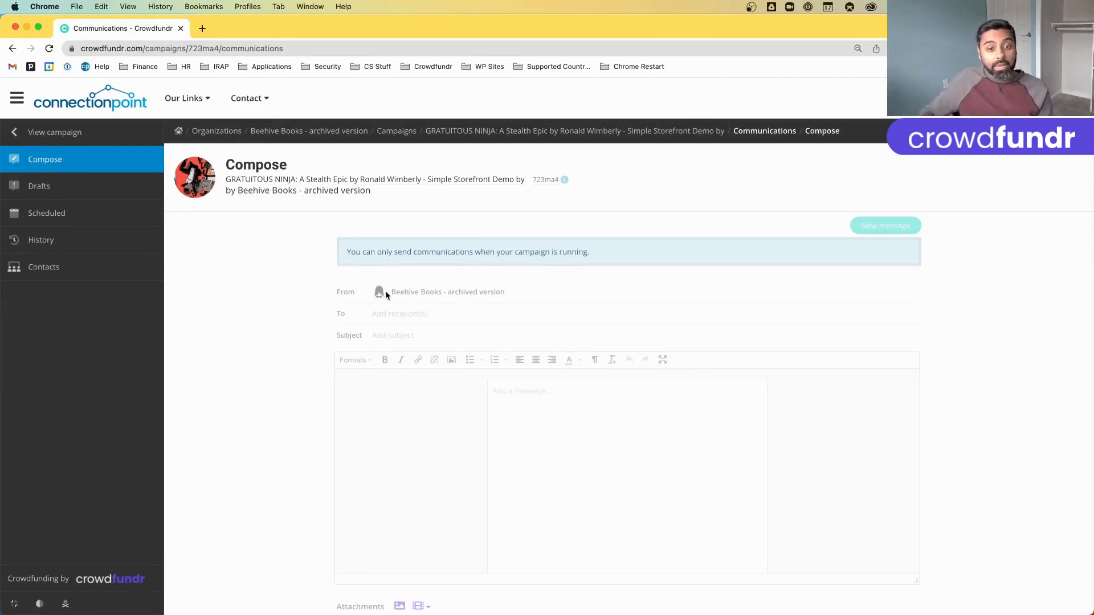
{"action": "scroll", "coordinate": [386, 294], "scroll_direction": "down", "scroll_amount": 5}
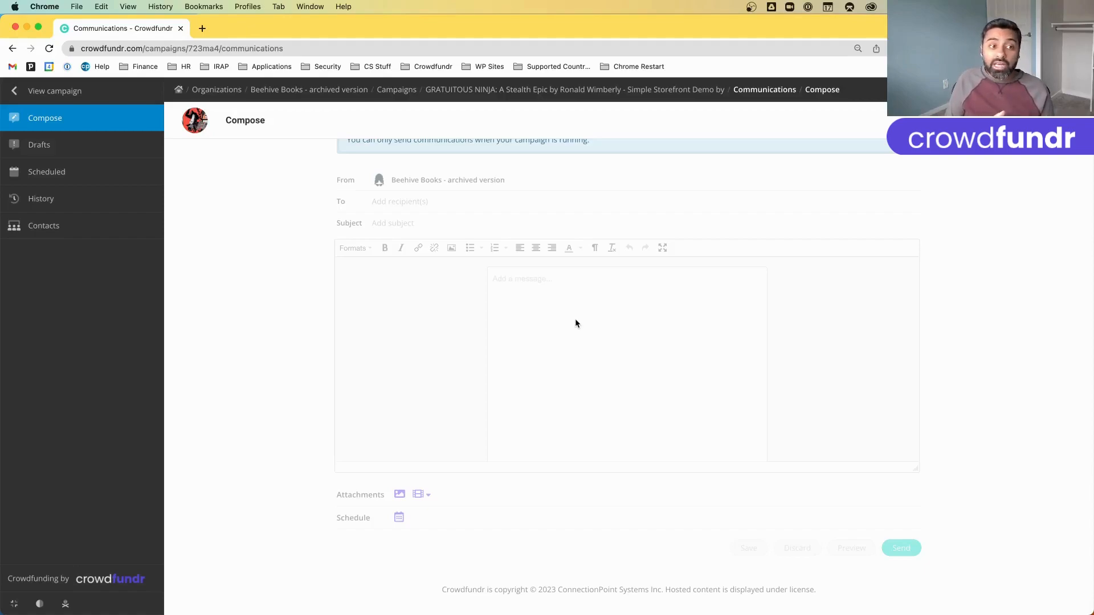
{"action": "left_click", "coordinate": [34, 236]}
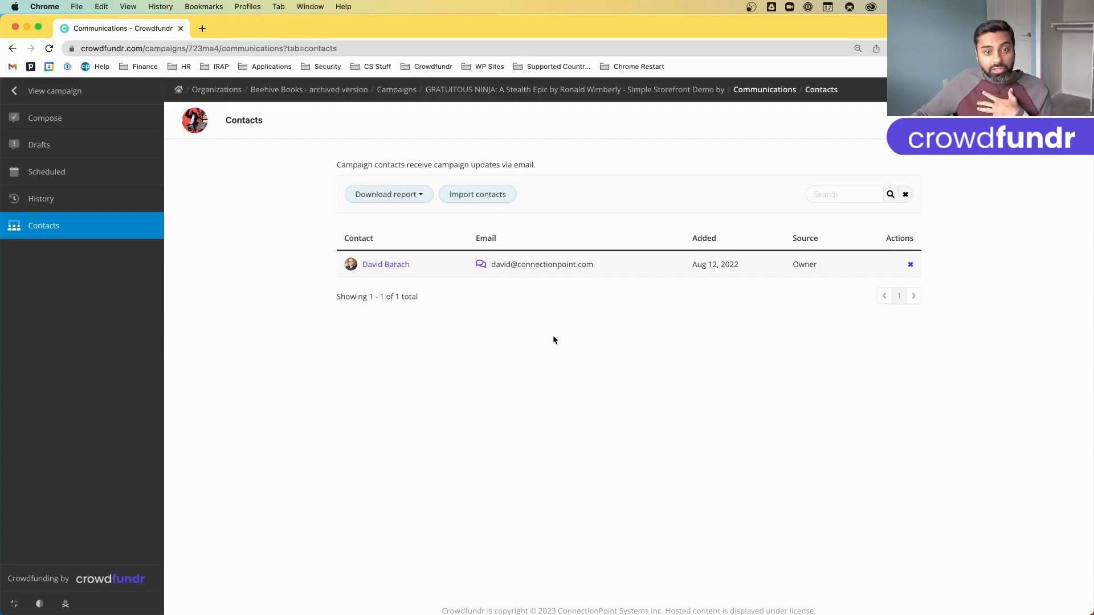
{"action": "left_click", "coordinate": [420, 194]}
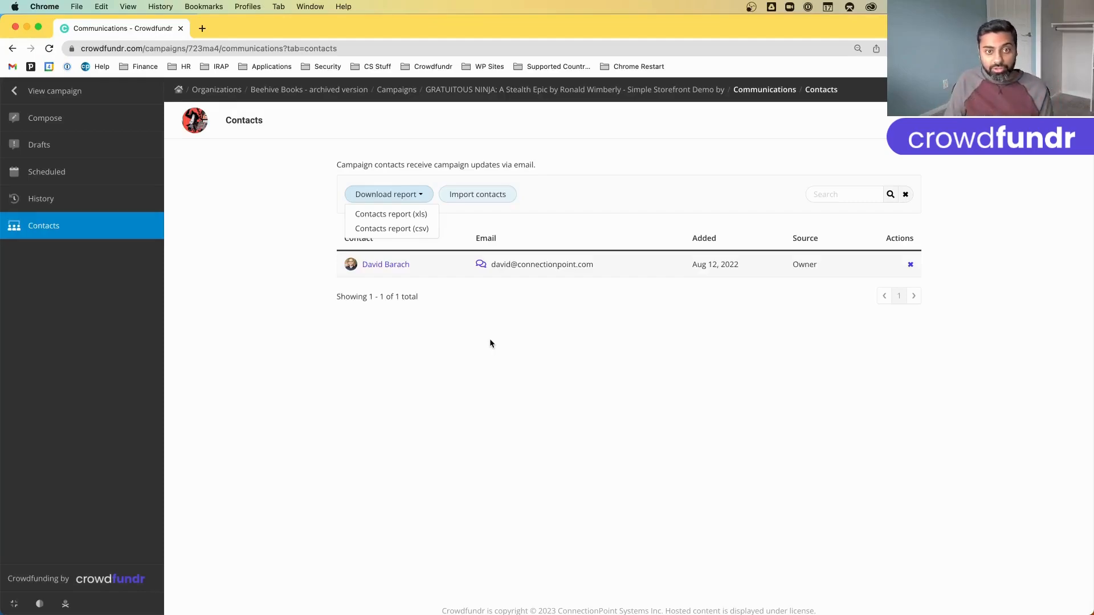
Open the campaign's marketing settings and examine the Twitter message, Google Analytics, Google Adwords and Facebook pixel options.
{"action": "left_click", "coordinate": [2, 87]}
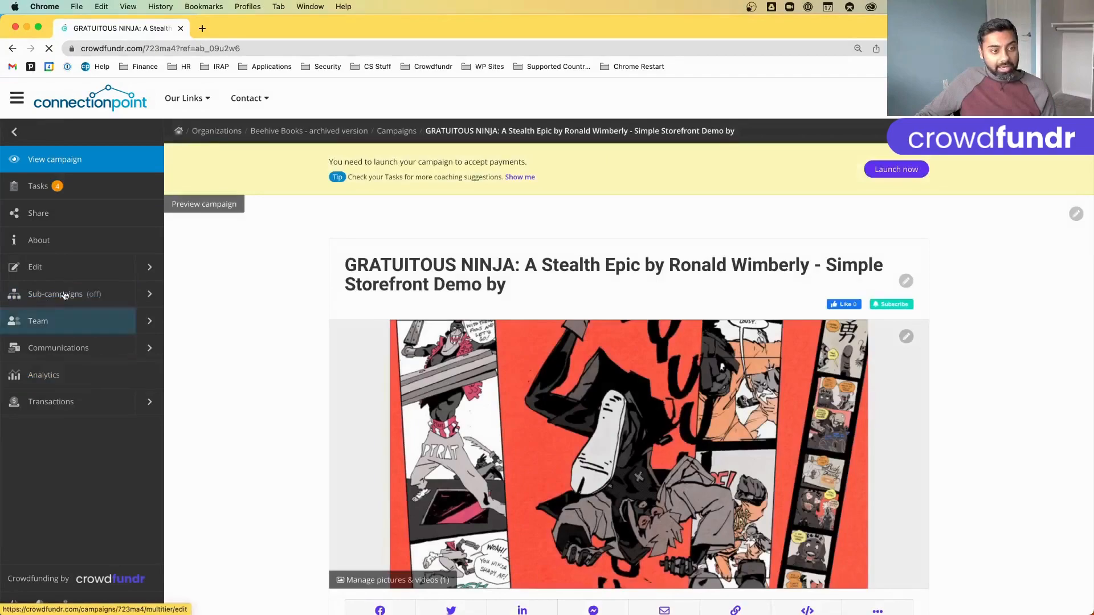
{"action": "left_click", "coordinate": [58, 272]}
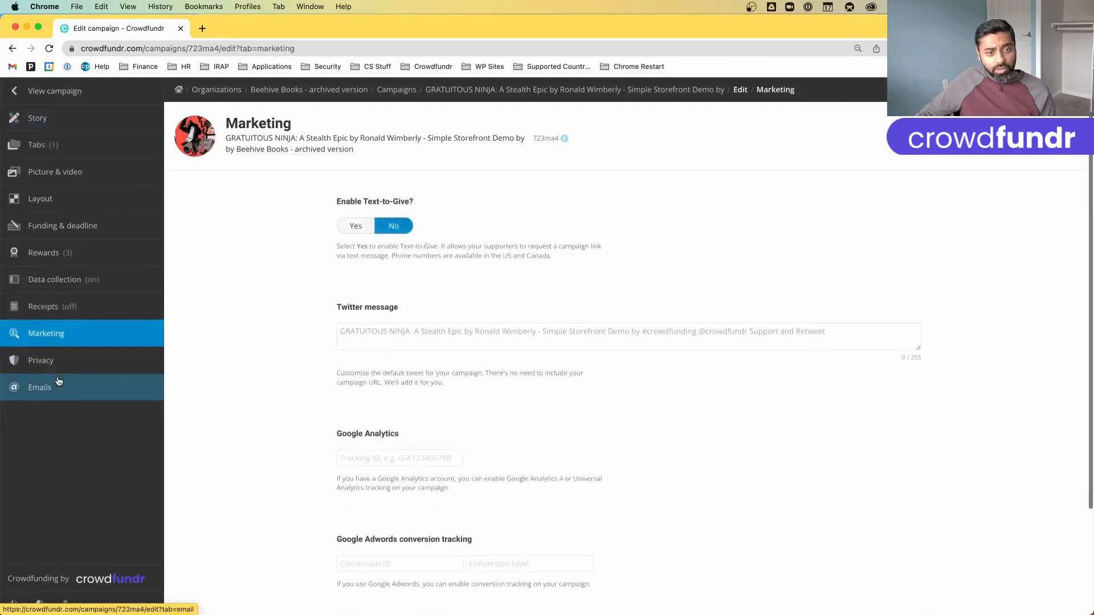
{"action": "scroll", "coordinate": [293, 358], "scroll_direction": "down", "scroll_amount": 5}
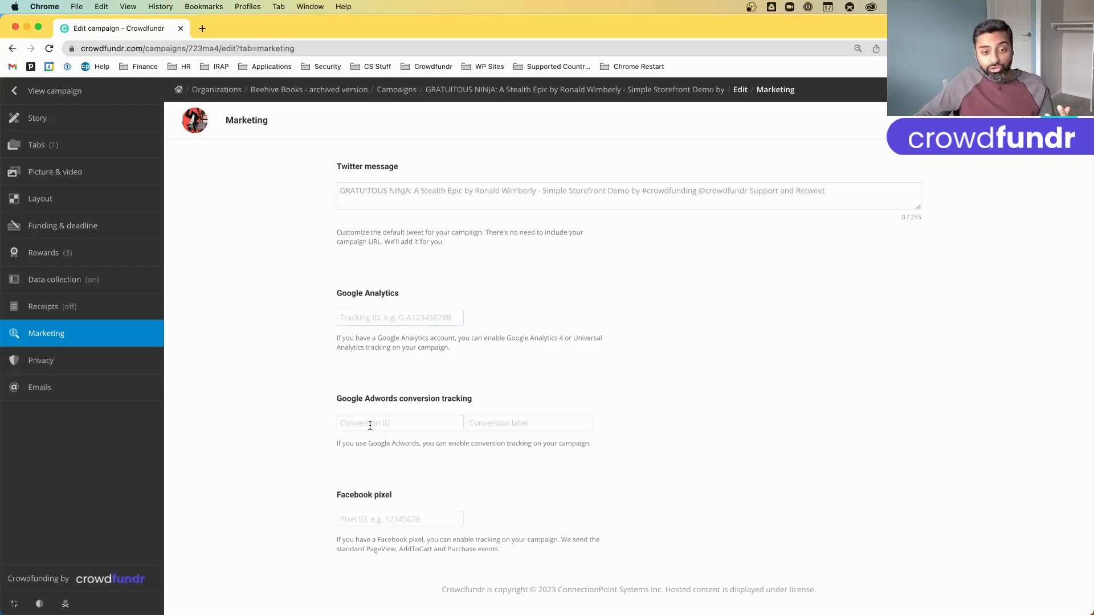
{"action": "scroll", "coordinate": [490, 456], "scroll_direction": "down", "scroll_amount": 1}
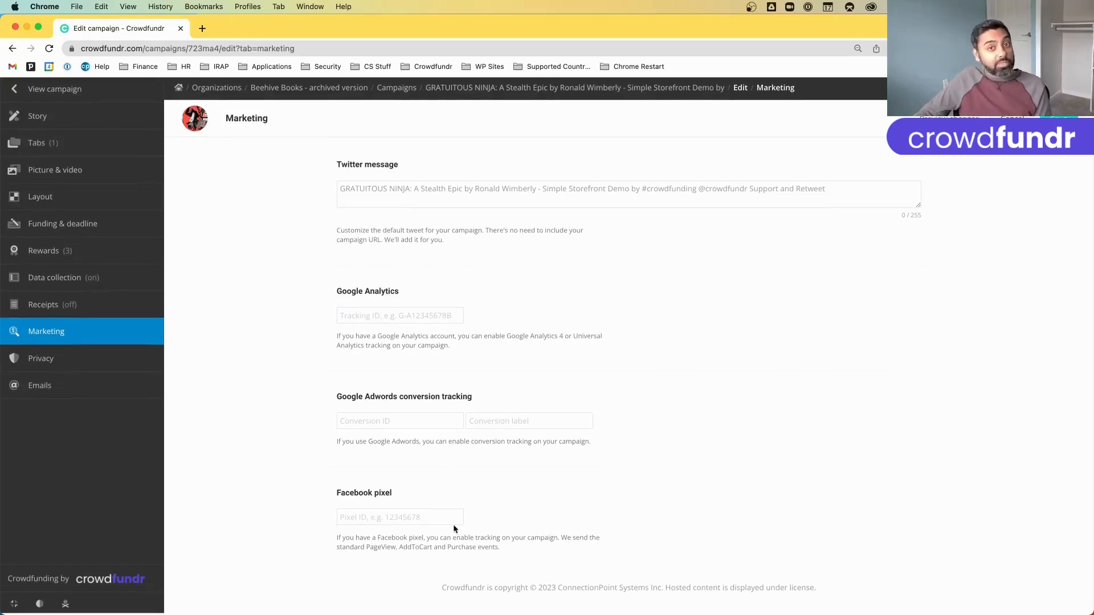
{"action": "scroll", "coordinate": [454, 524], "scroll_direction": "up", "scroll_amount": 1}
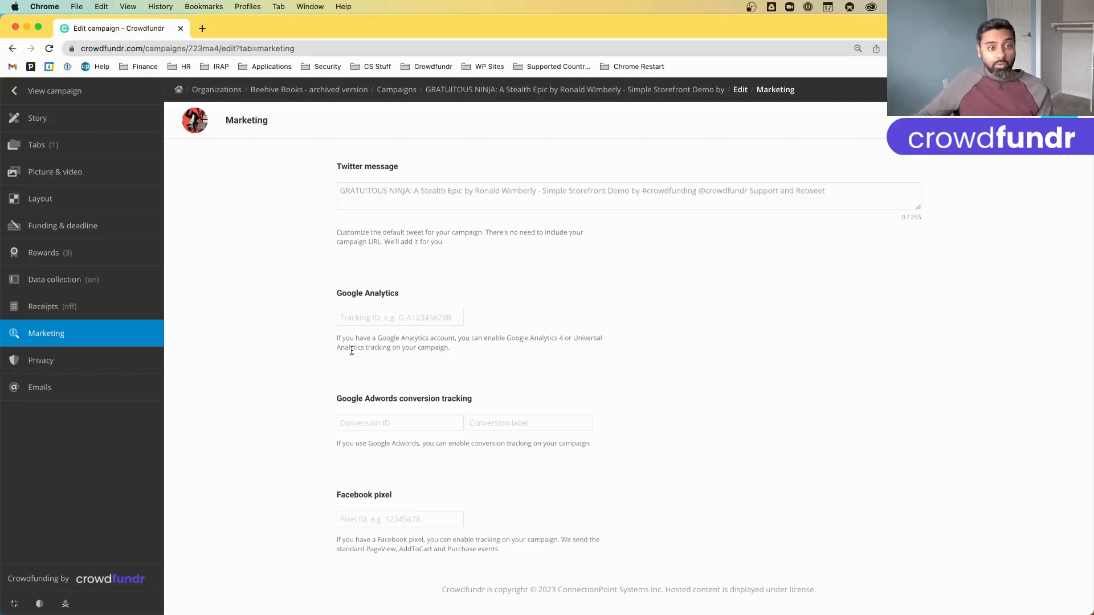
Switch to the browser window with the Creator Hub and review its Community page with the Discord server.
{"action": "key", "text": "ctrl+Up"}
{"action": "left_click", "coordinate": [355, 266]}
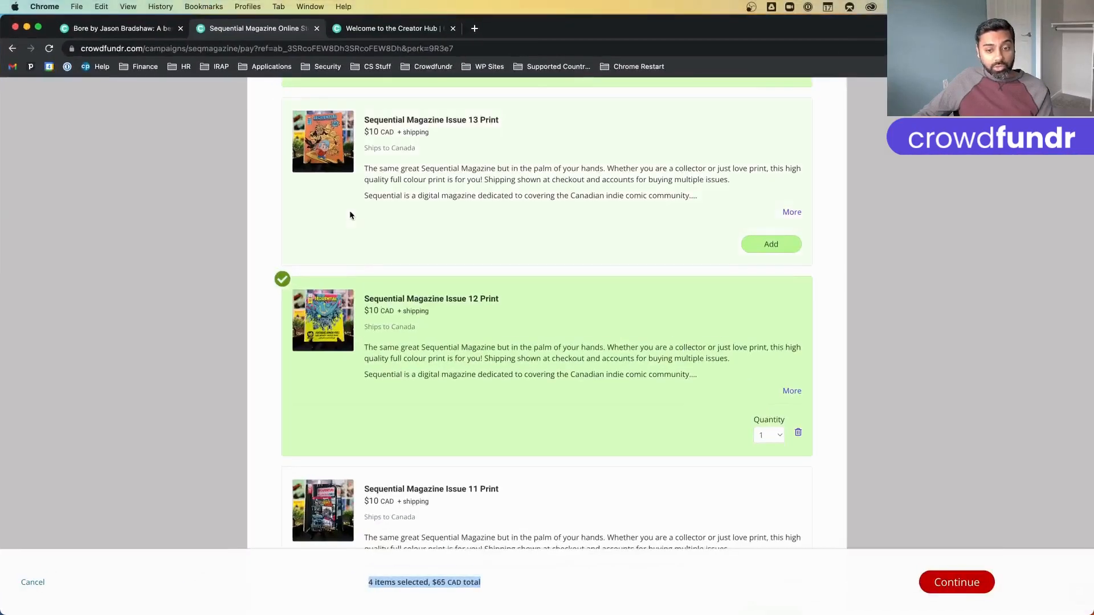
{"action": "left_click", "coordinate": [389, 32]}
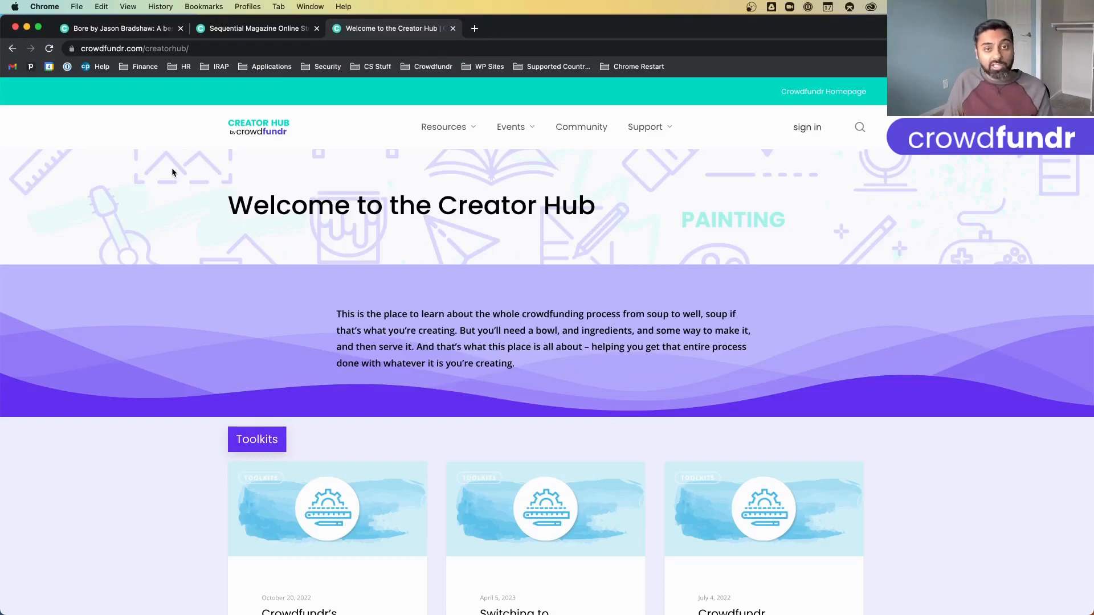
{"action": "left_click", "coordinate": [591, 134]}
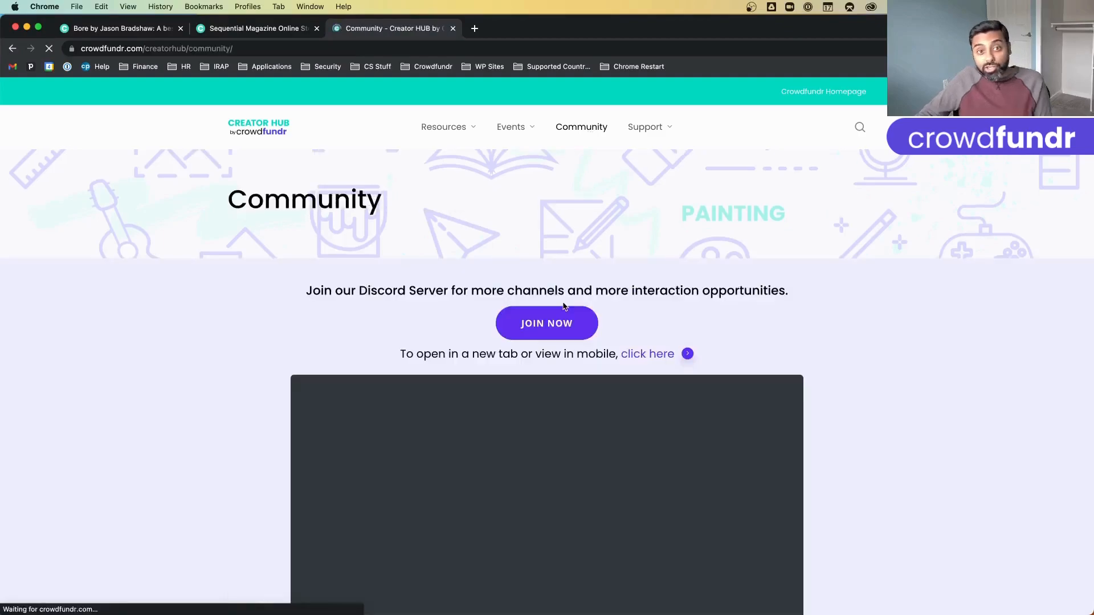
{"action": "scroll", "coordinate": [563, 306], "scroll_direction": "down", "scroll_amount": 2}
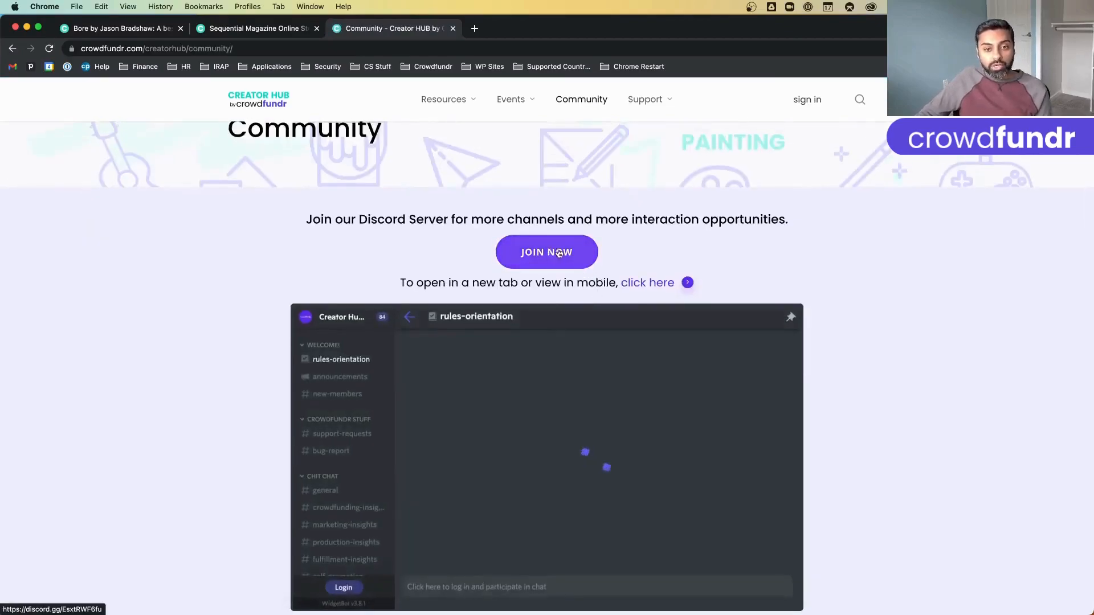
{"action": "scroll", "coordinate": [404, 245], "scroll_direction": "down", "scroll_amount": 1}
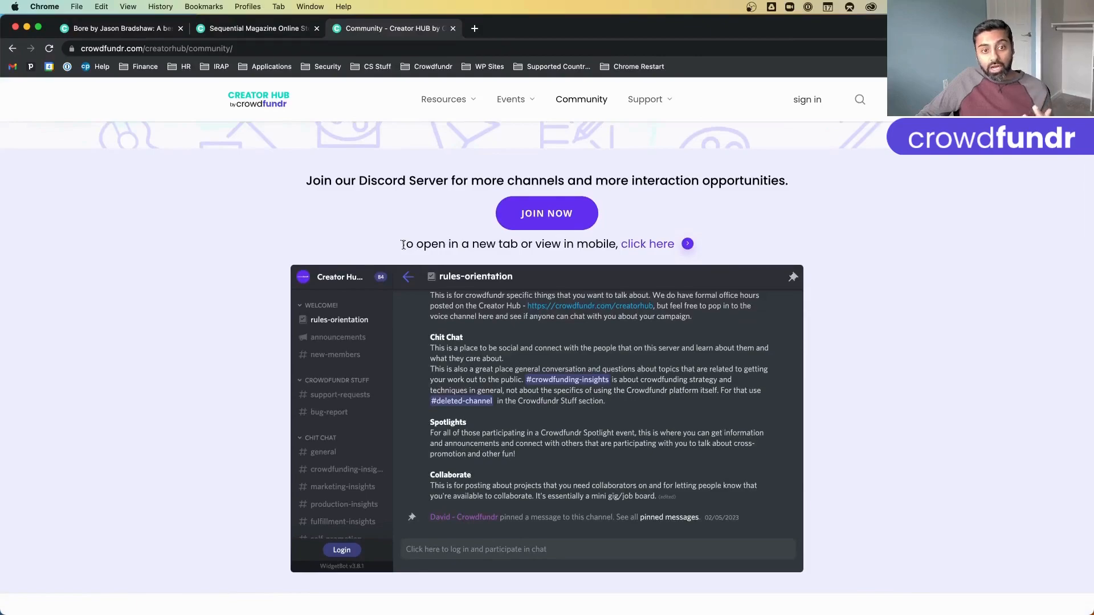